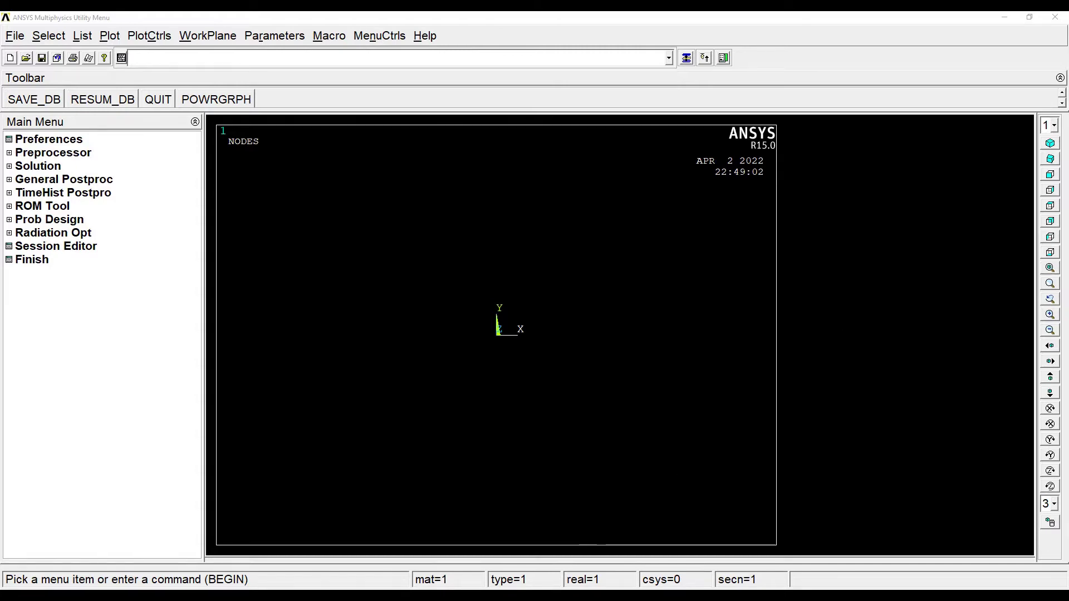
- Filter the ANSYS preferences to show only Structural analysis options
{"action": "key", "text": "alt+Tab"}
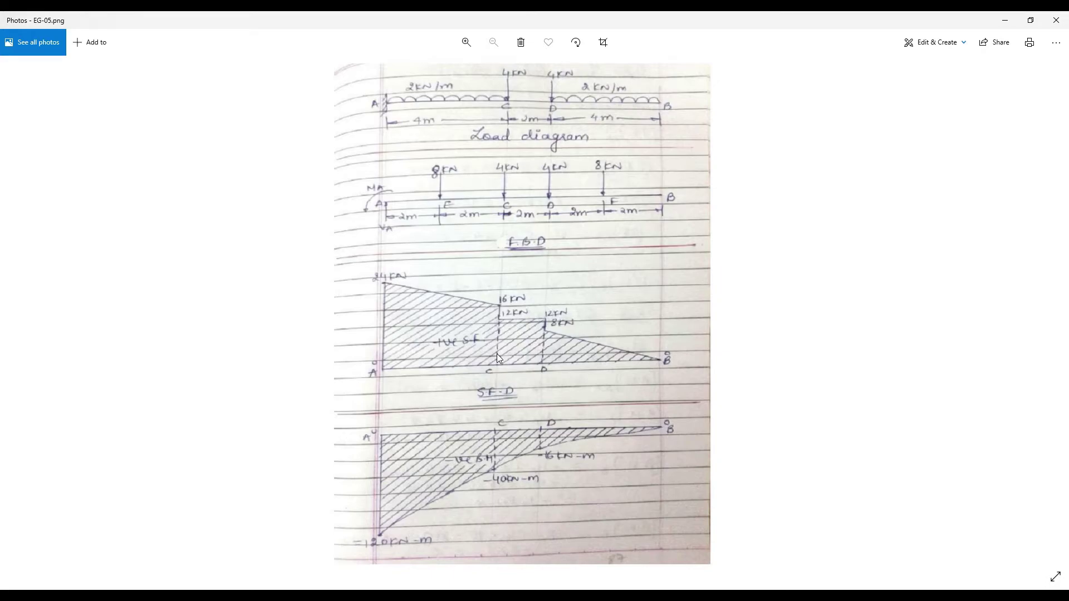
{"action": "left_click", "coordinate": [459, 559]}
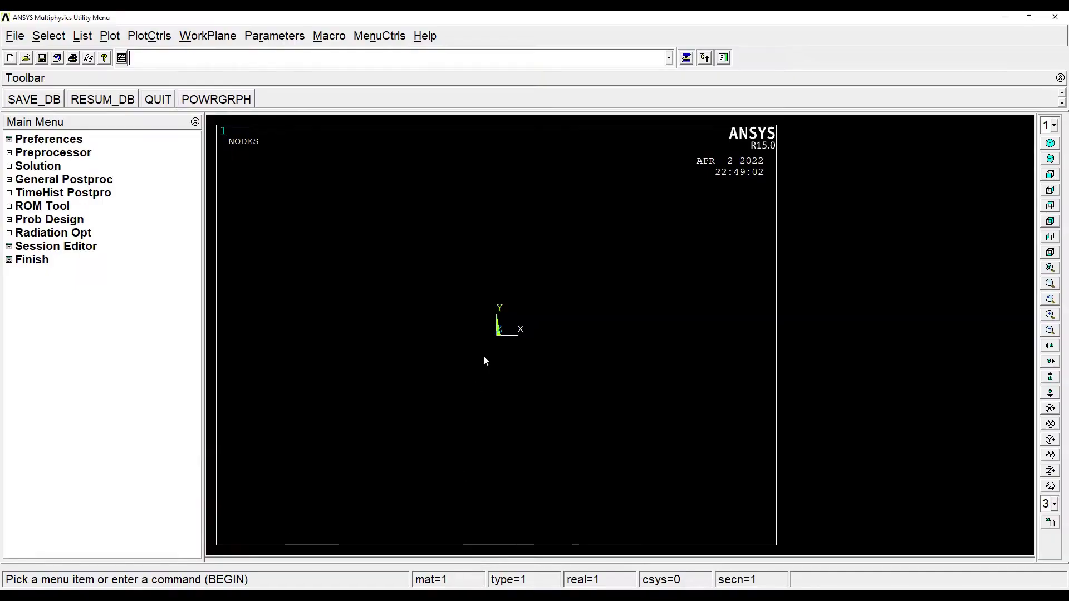
{"action": "left_click", "coordinate": [60, 140]}
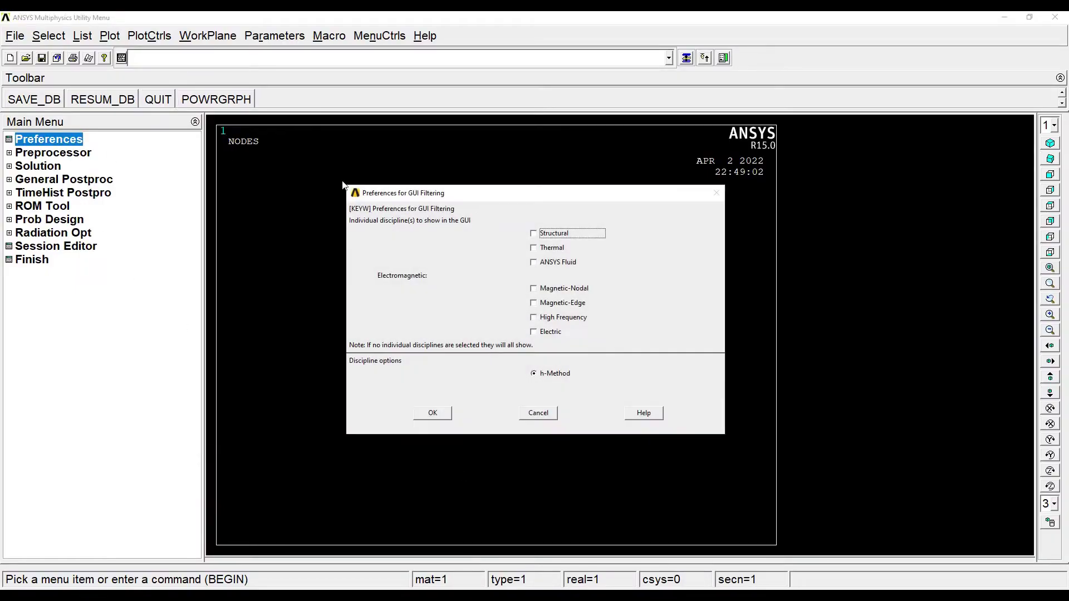
{"action": "left_click", "coordinate": [533, 233]}
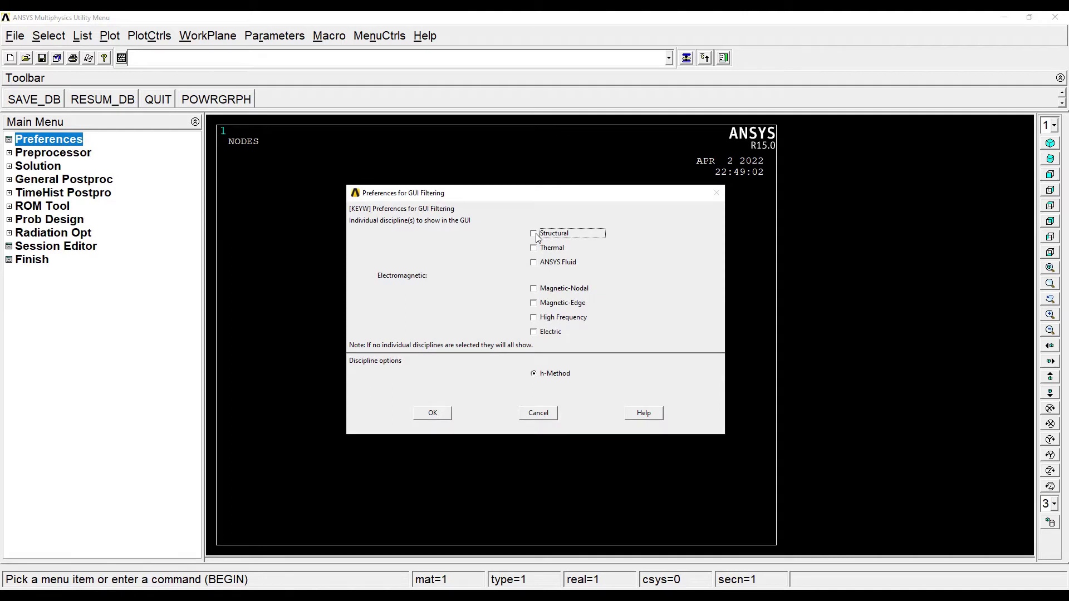
{"action": "left_click", "coordinate": [437, 417]}
- Add element type 1 as the 2-node BEAM188 beam element
{"action": "left_click", "coordinate": [59, 154]}
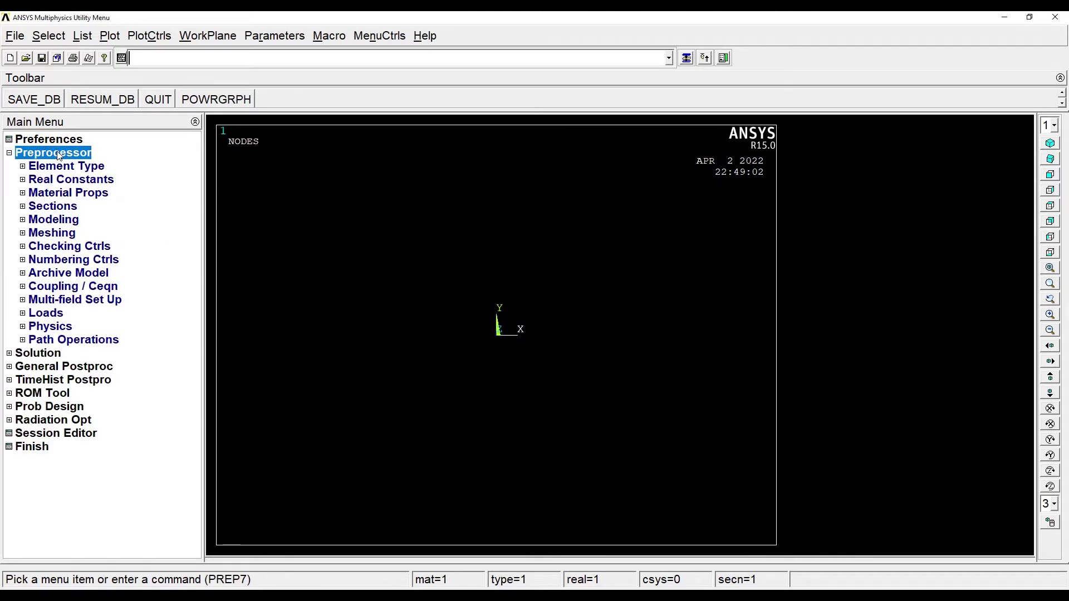
{"action": "left_click", "coordinate": [87, 169]}
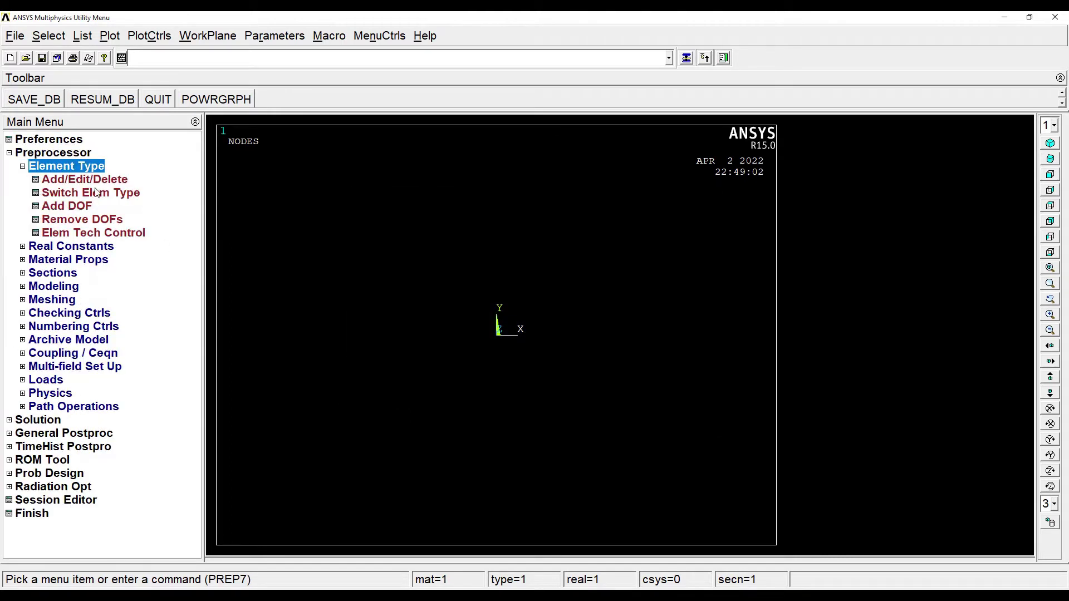
{"action": "left_click", "coordinate": [89, 180]}
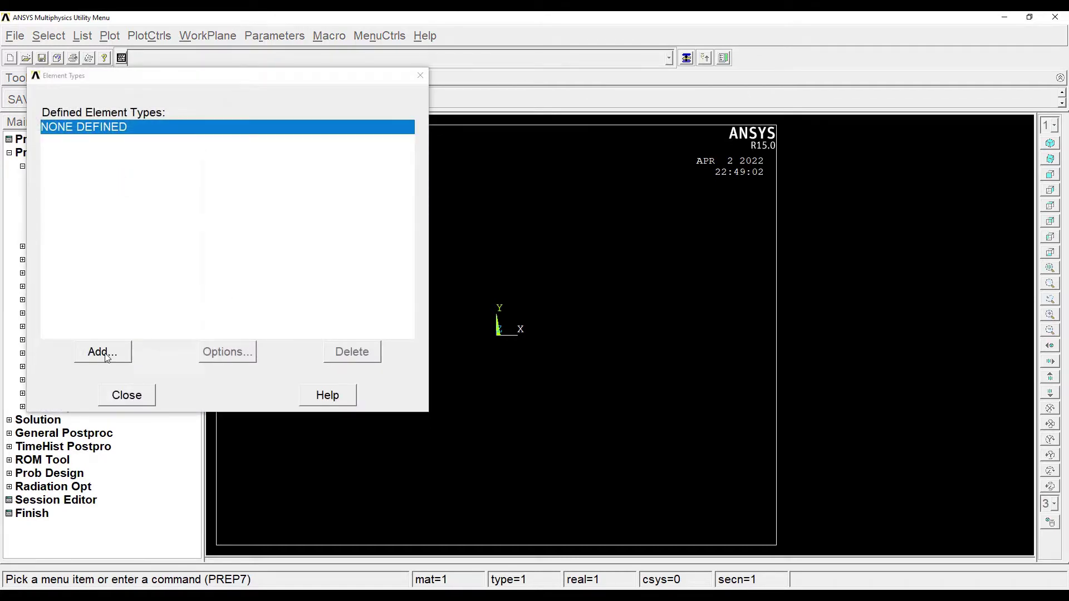
{"action": "left_click", "coordinate": [114, 354]}
{"action": "left_click", "coordinate": [558, 286]}
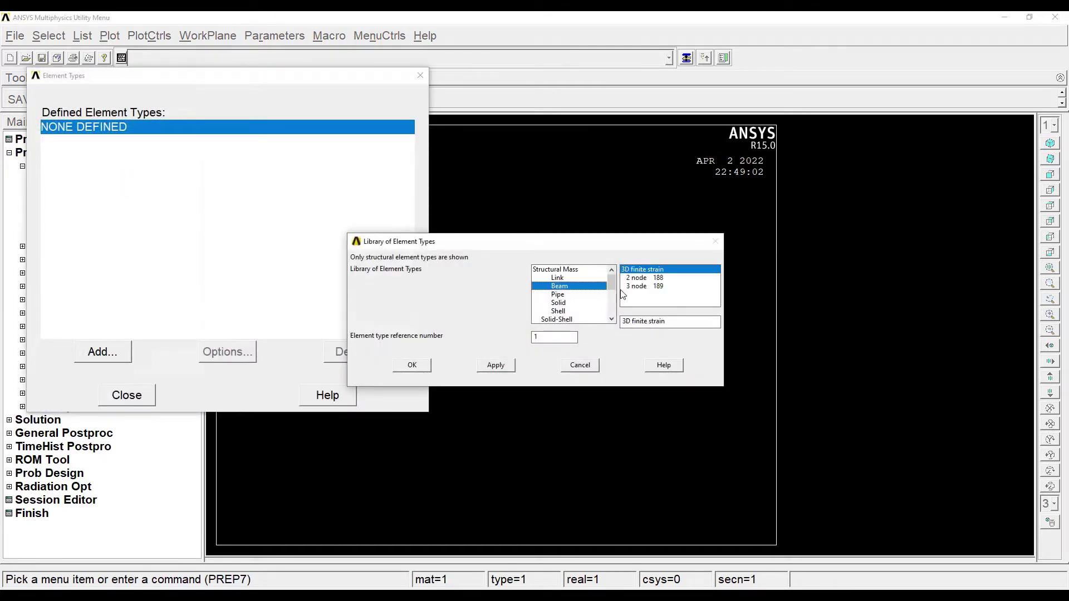
{"action": "left_click", "coordinate": [638, 278]}
{"action": "left_click", "coordinate": [412, 365]}
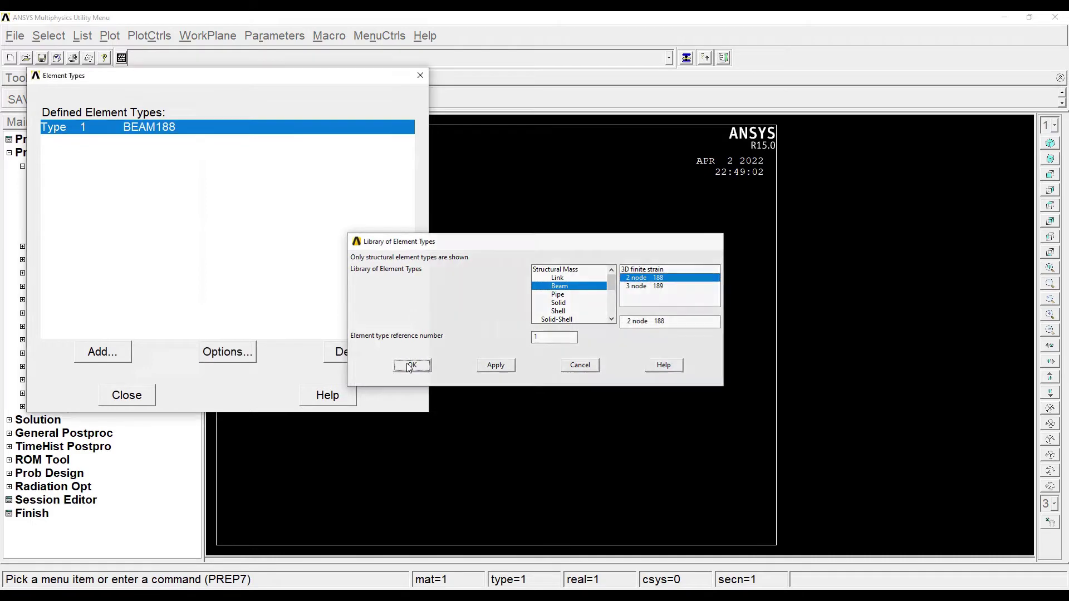
{"action": "left_click", "coordinate": [115, 400]}
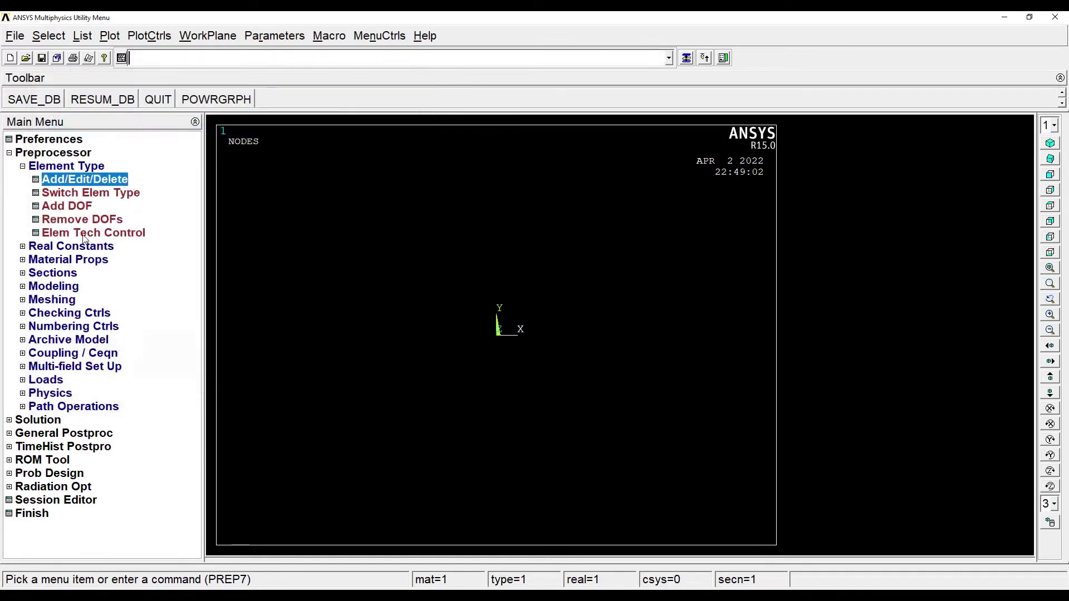
- Give material 1 linear isotropic elasticity with EX 2e5 and PRXY 0.3
{"action": "left_click", "coordinate": [70, 261]}
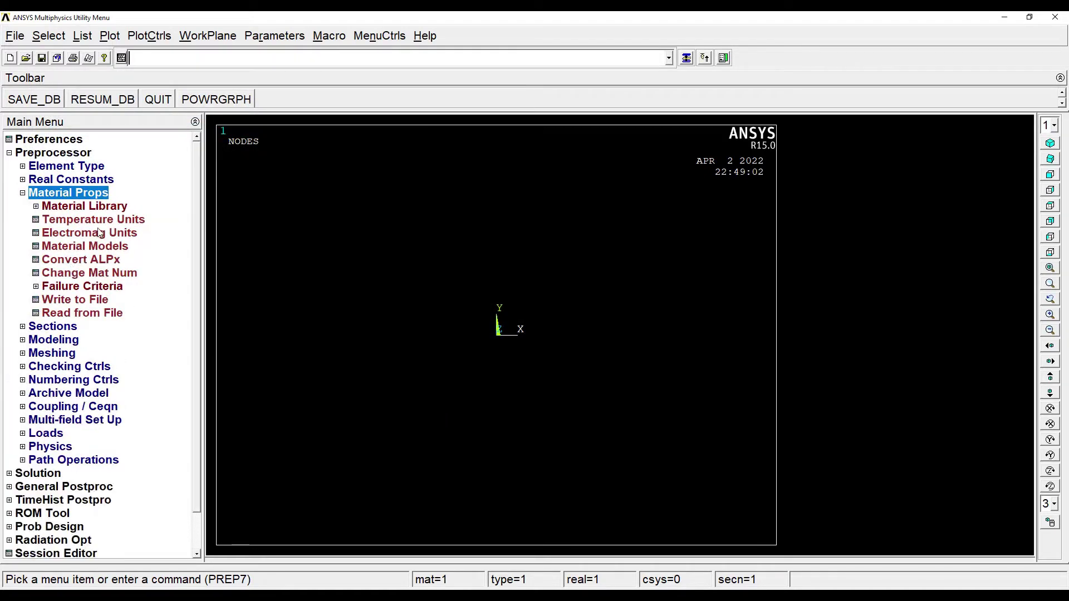
{"action": "double_click", "coordinate": [97, 251]}
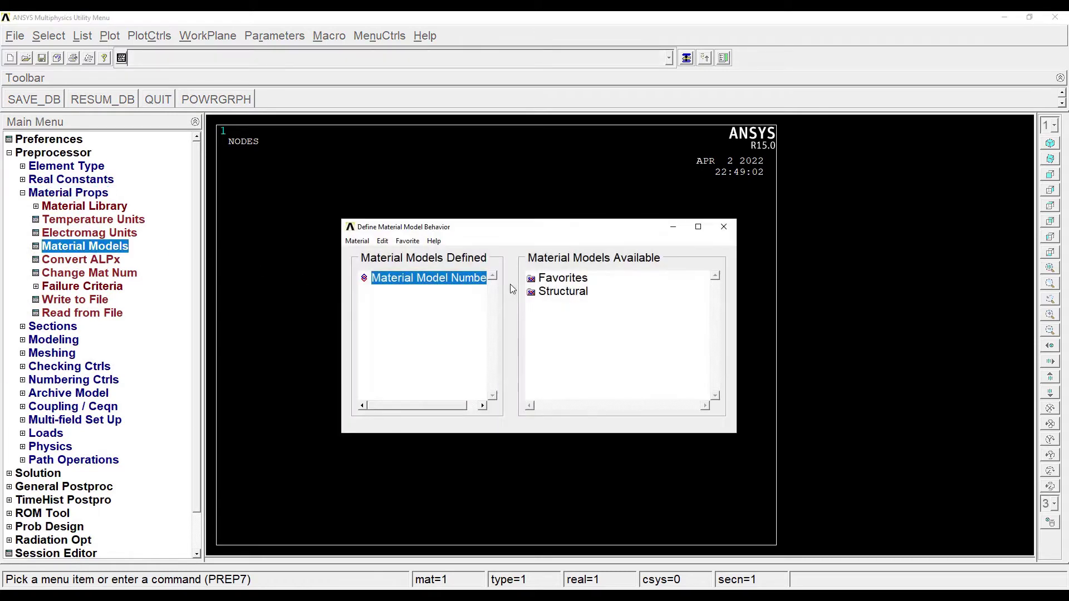
{"action": "double_click", "coordinate": [568, 290]}
{"action": "double_click", "coordinate": [577, 307]}
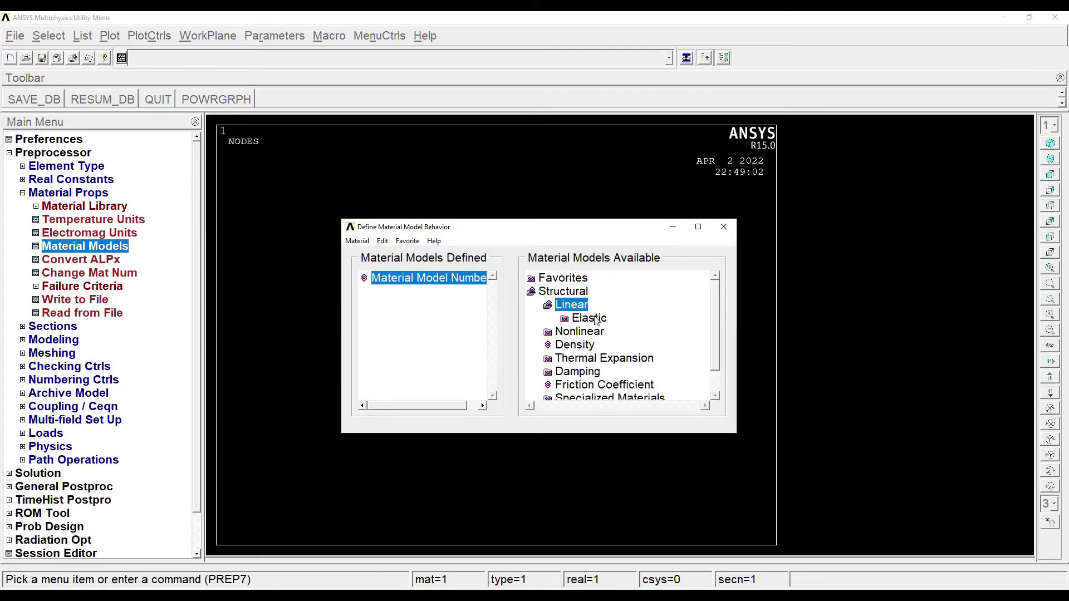
{"action": "double_click", "coordinate": [592, 319]}
{"action": "double_click", "coordinate": [614, 336]}
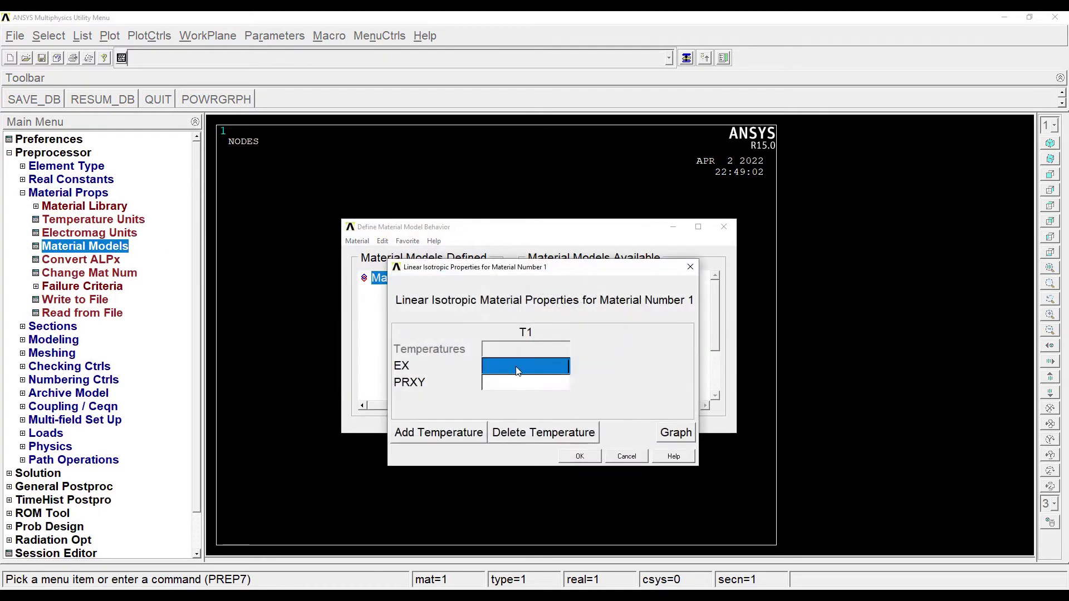
{"action": "type", "text": "2e5"}
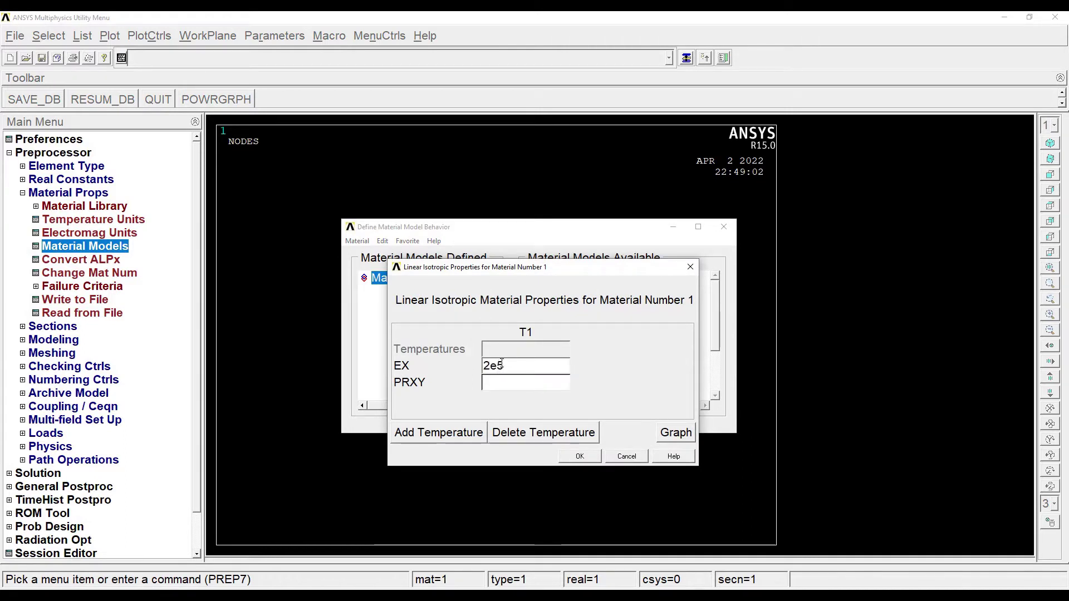
{"action": "key", "text": "Tab"}
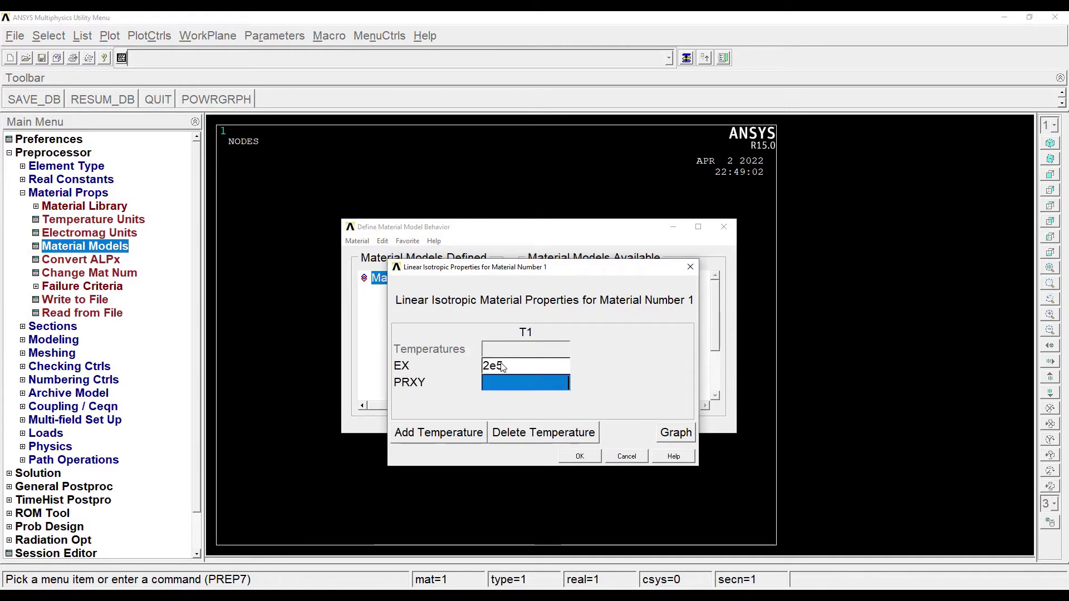
{"action": "type", "text": "0.3"}
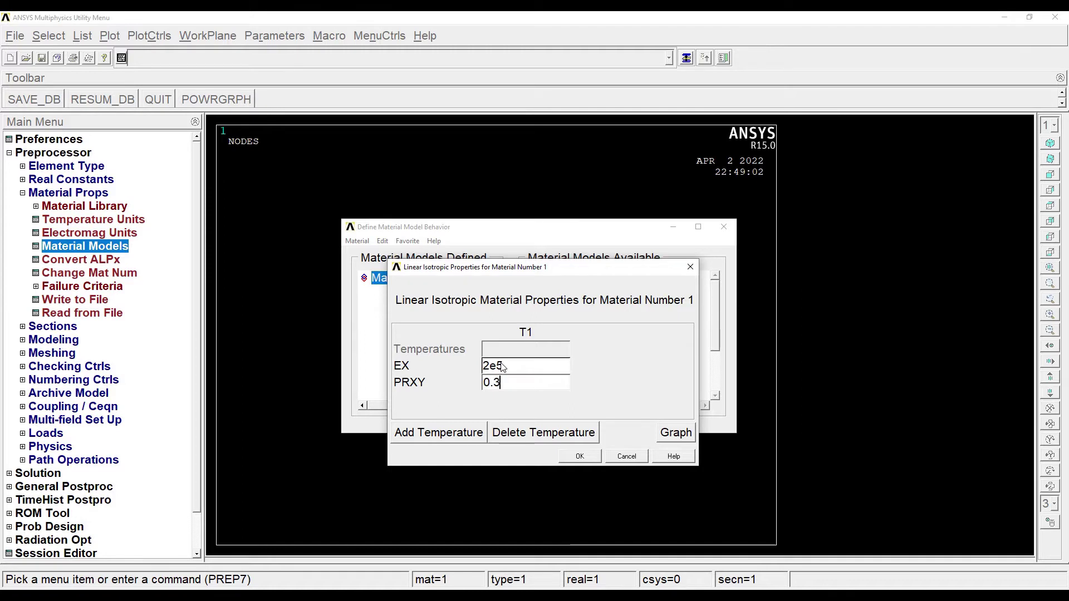
{"action": "left_click", "coordinate": [574, 460]}
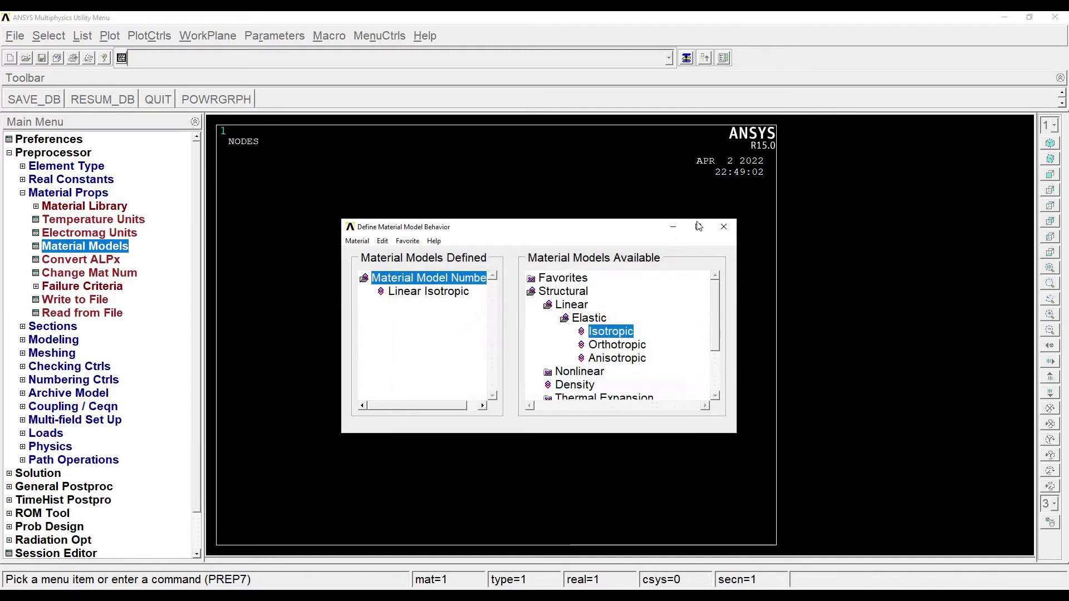
{"action": "left_click", "coordinate": [724, 227]}
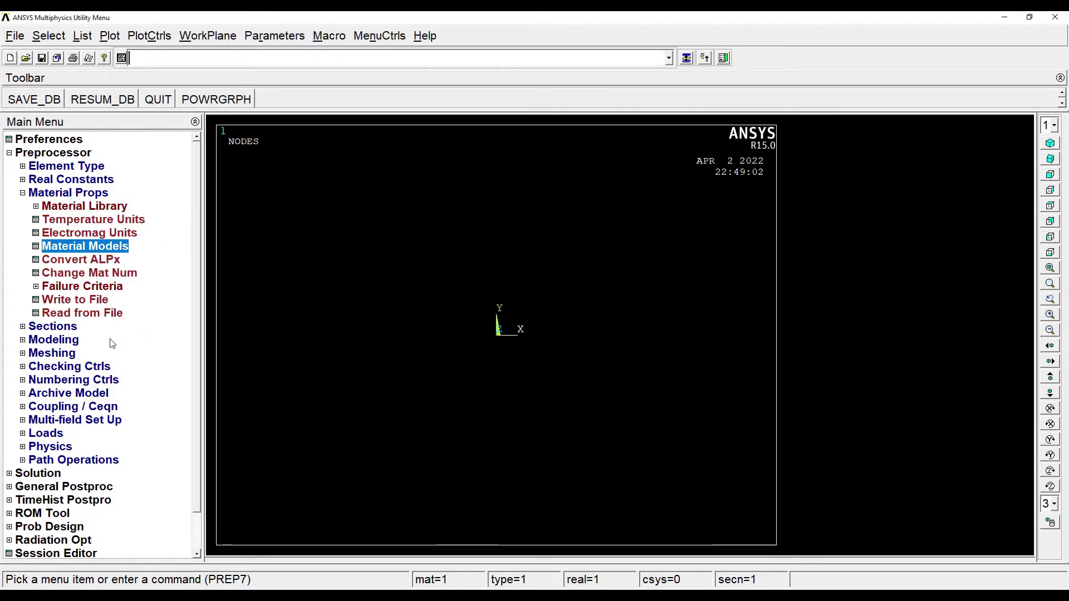
- Define a common rectangular beam section with width B = 30
{"action": "left_click", "coordinate": [64, 327]}
{"action": "left_click", "coordinate": [65, 234]}
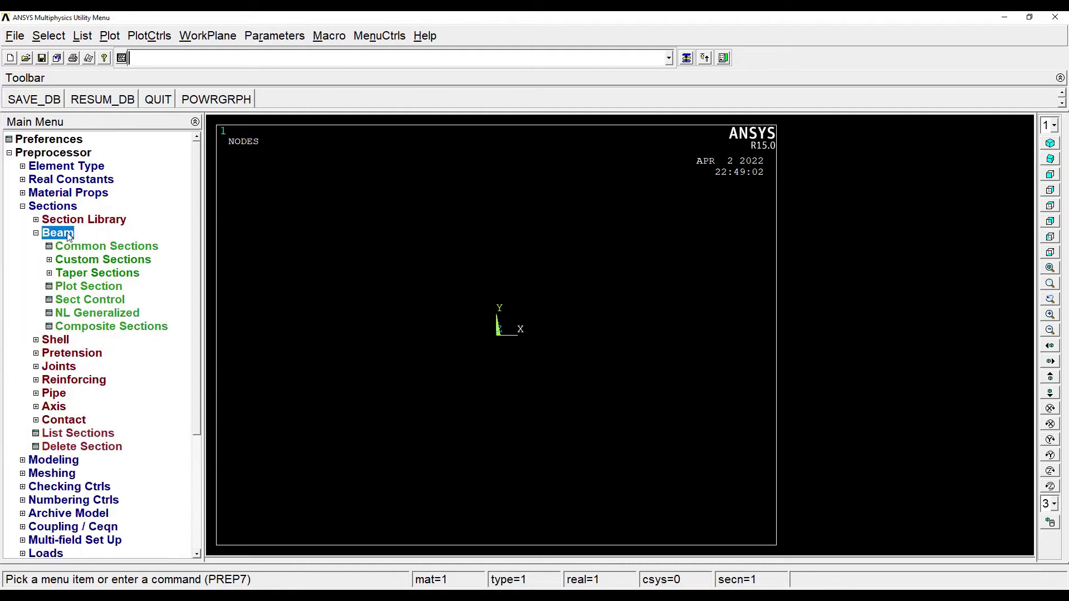
{"action": "left_click", "coordinate": [130, 248]}
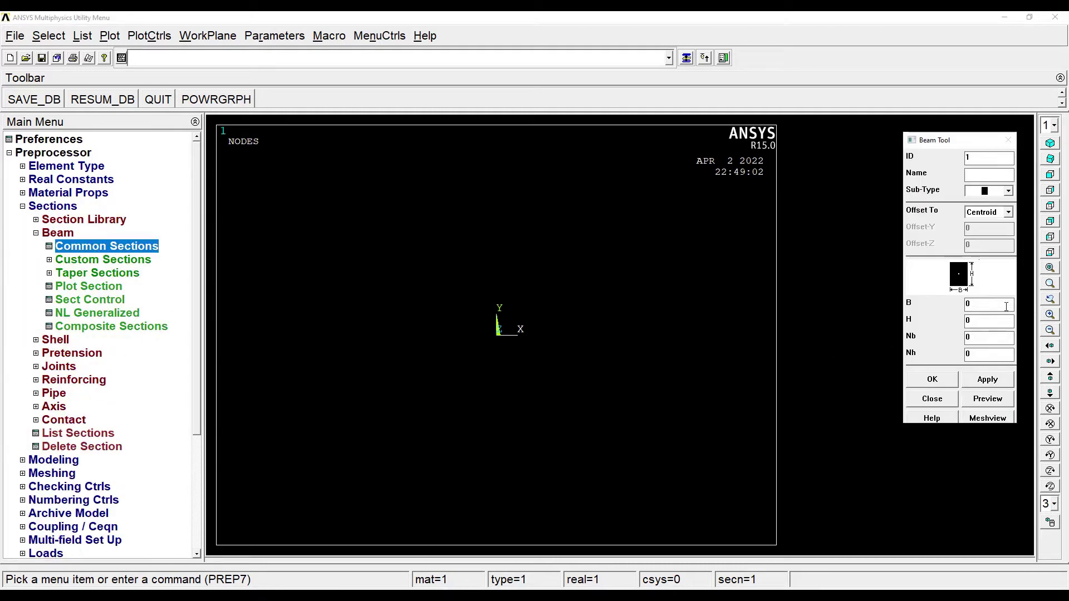
{"action": "type", "text": "30"}
{"action": "left_click", "coordinate": [932, 379]}
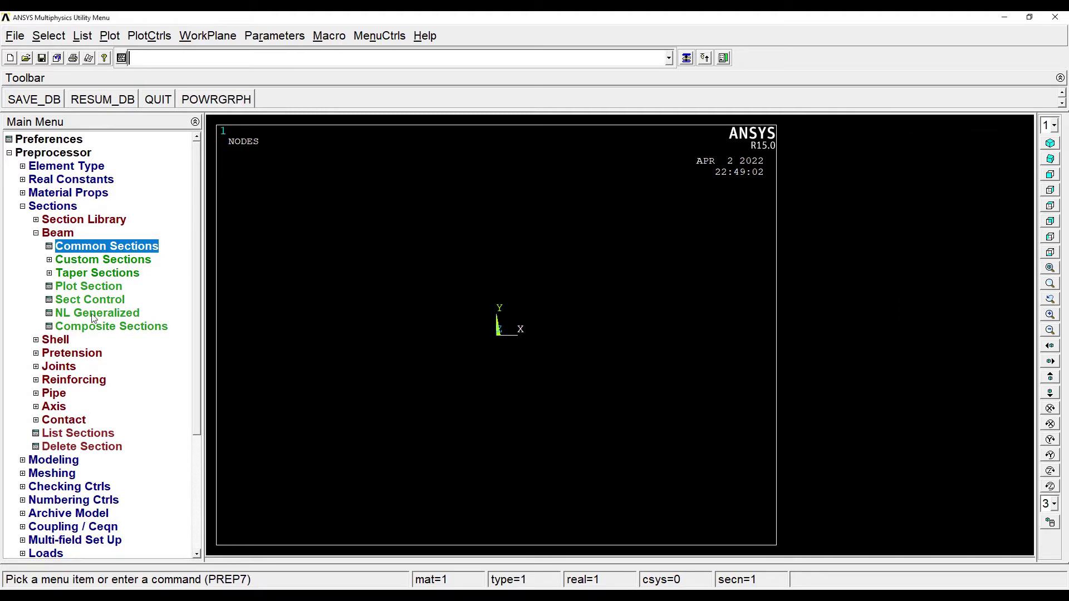
{"action": "left_click", "coordinate": [58, 207]}
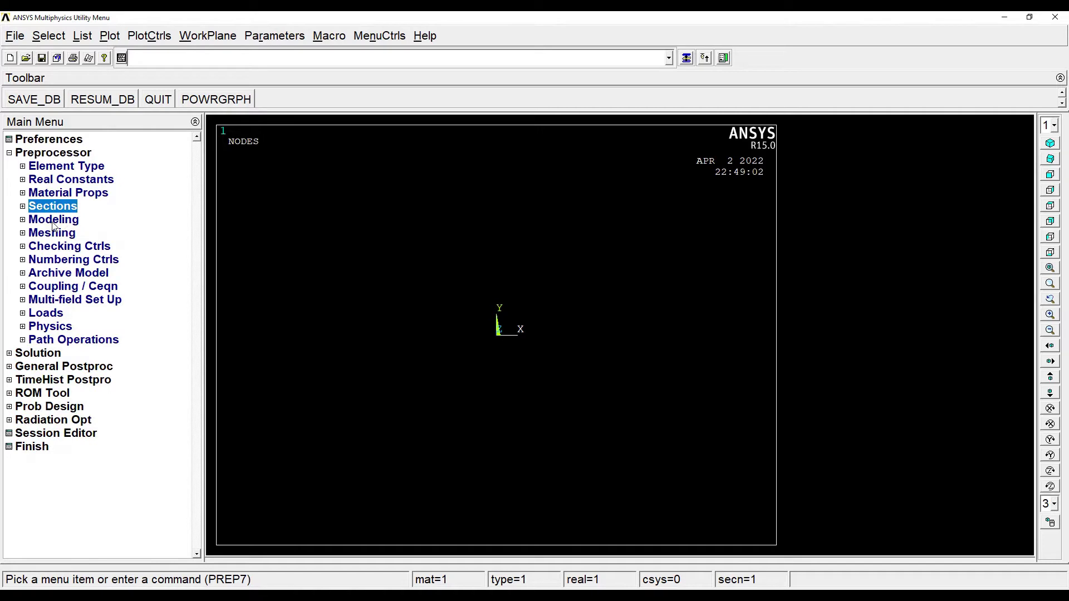
- Create keypoint 2 at X 4000 in the active coordinate system
{"action": "left_click", "coordinate": [53, 220]}
{"action": "left_click", "coordinate": [73, 234]}
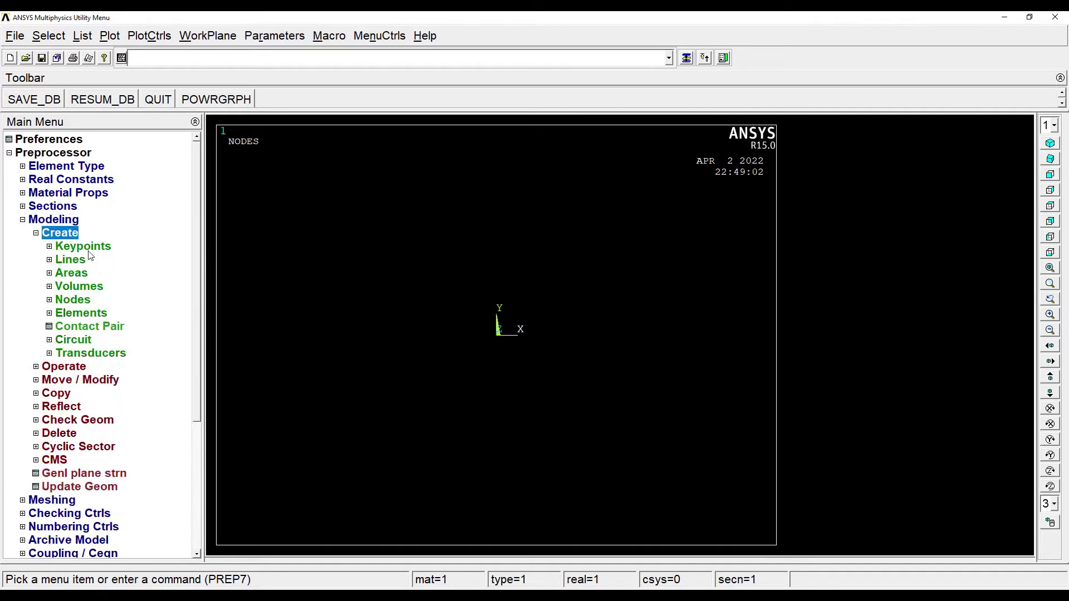
{"action": "left_click", "coordinate": [89, 248]}
{"action": "left_click", "coordinate": [103, 273]}
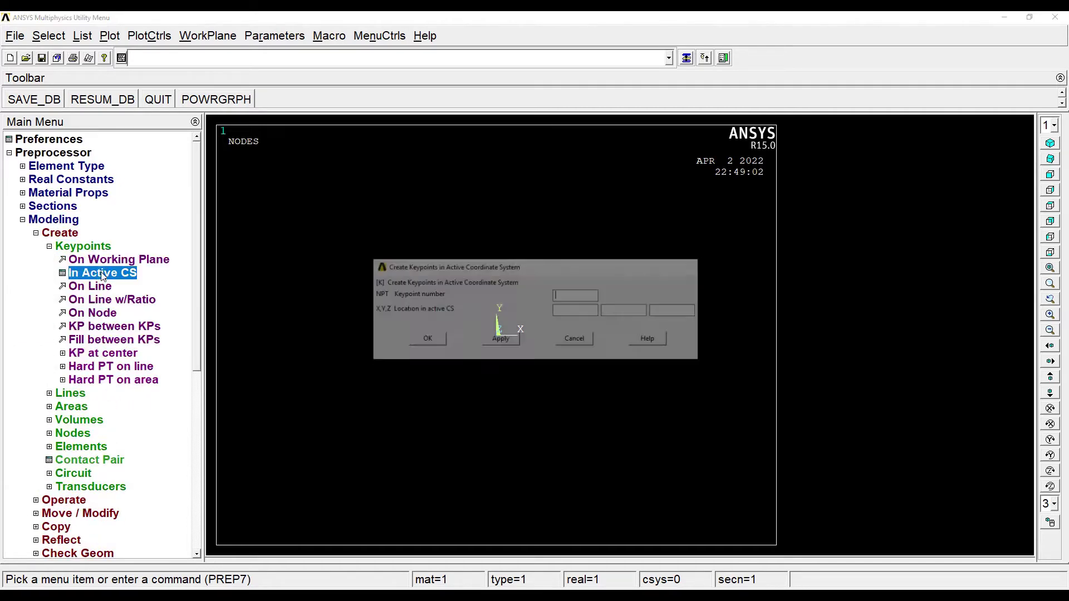
{"action": "left_click", "coordinate": [560, 297]}
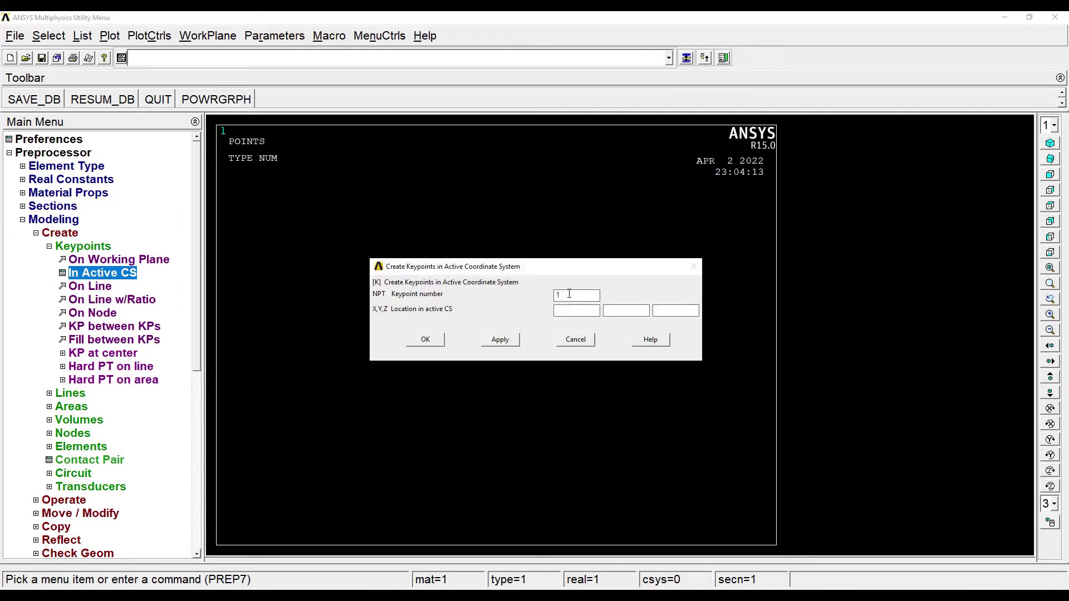
{"action": "type", "text": "2"}
{"action": "key", "text": "alt+Tab"}
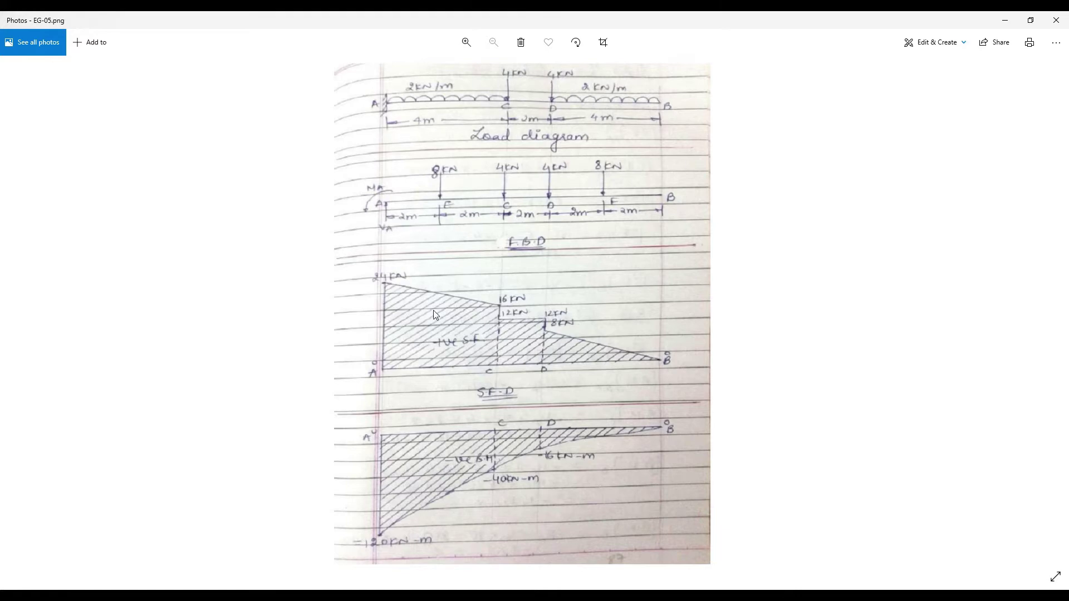
{"action": "key", "text": "alt+Tab"}
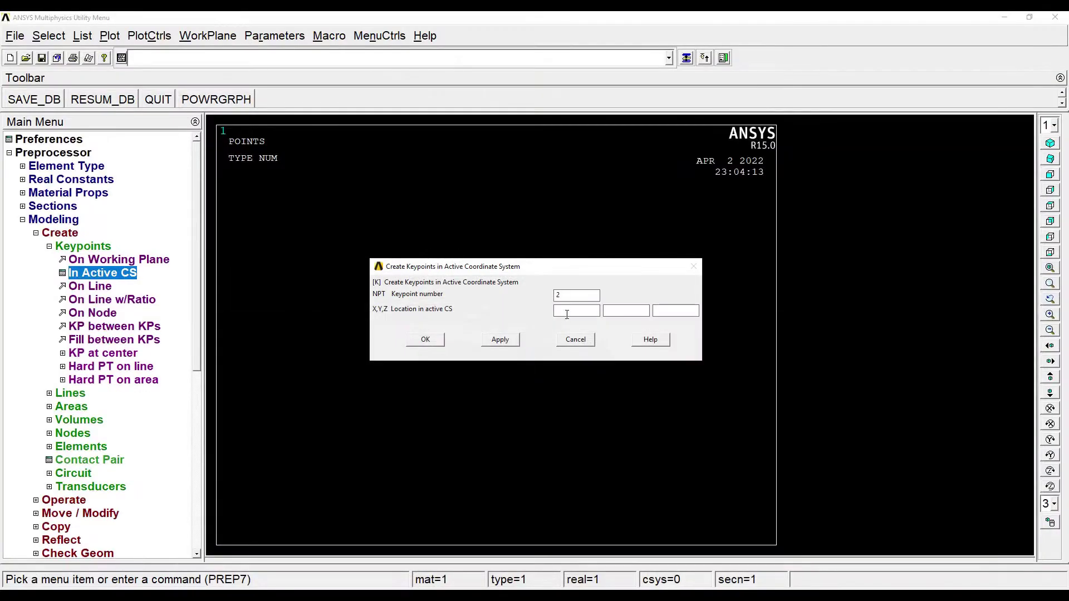
{"action": "type", "text": "4000"}
{"action": "left_click", "coordinate": [500, 339]}
- Add keypoint 3 at X 6000 and keypoint 4 at X 10000
{"action": "type", "text": "3"}
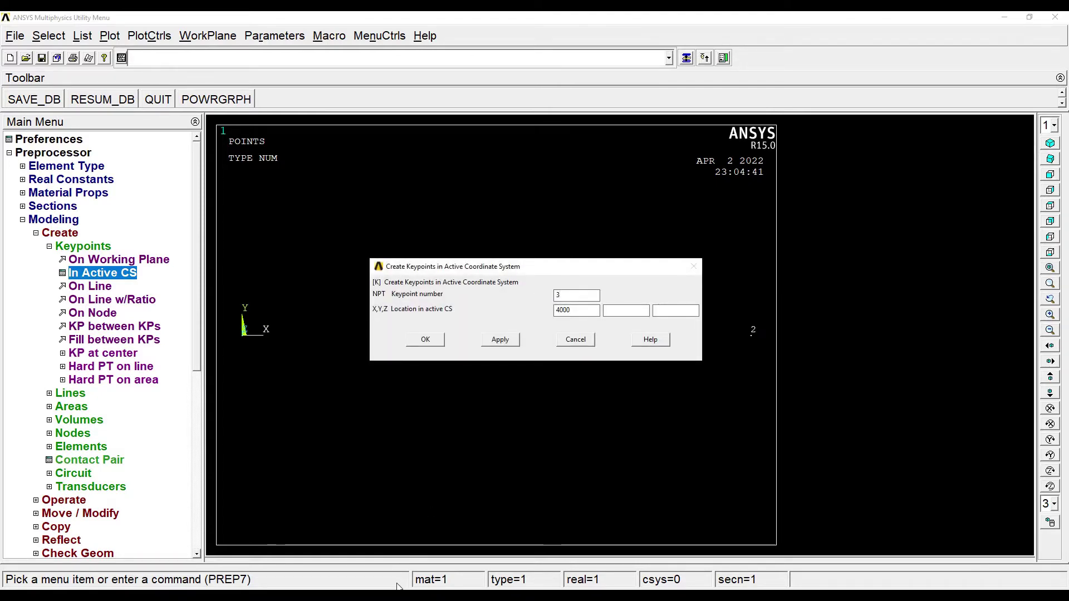
{"action": "key", "text": "alt+Tab"}
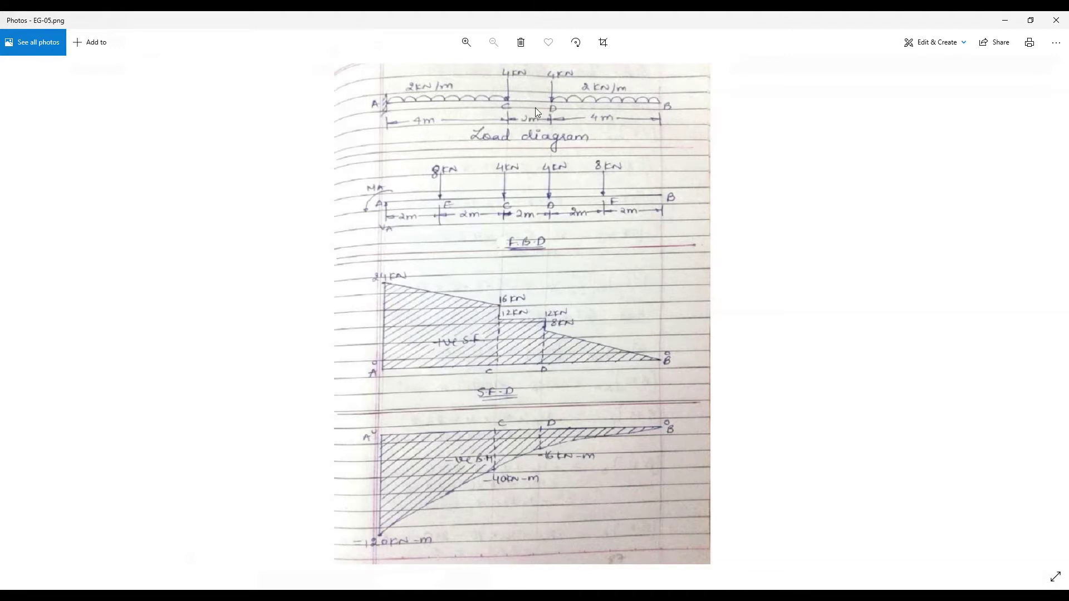
{"action": "key", "text": "alt+Tab"}
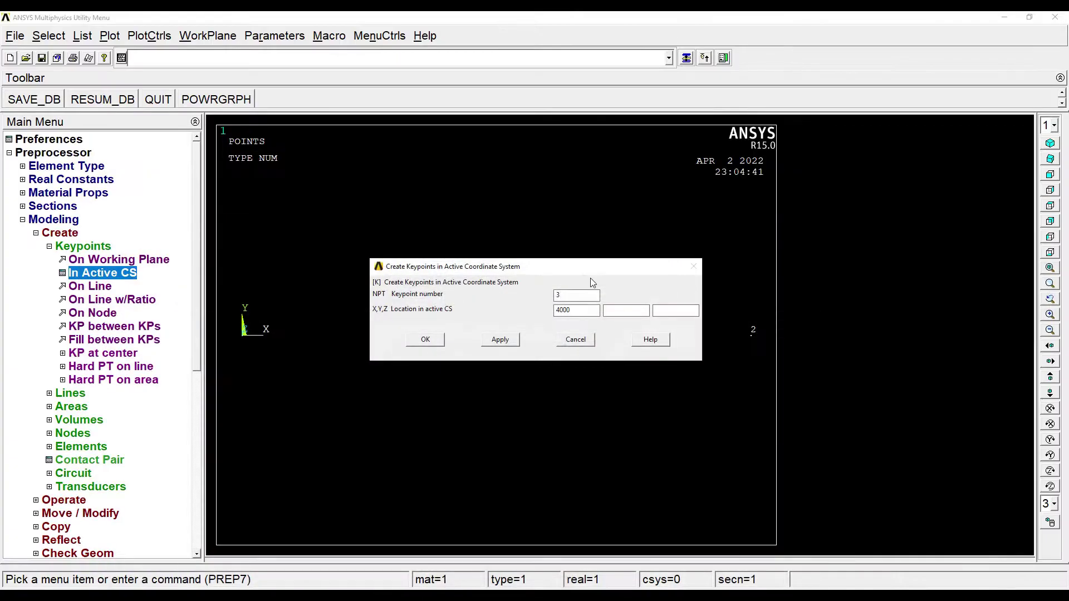
{"action": "key", "text": "Tab"}
{"action": "type", "text": "60"}
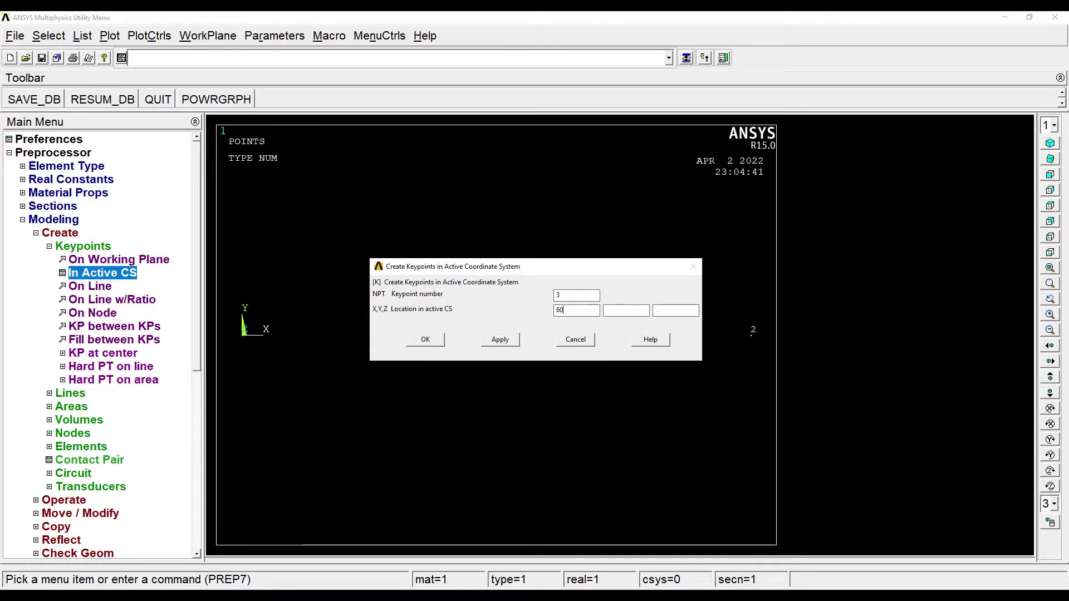
{"action": "type", "text": "00"}
{"action": "left_click", "coordinate": [484, 341]}
{"action": "key", "text": "alt+Tab"}
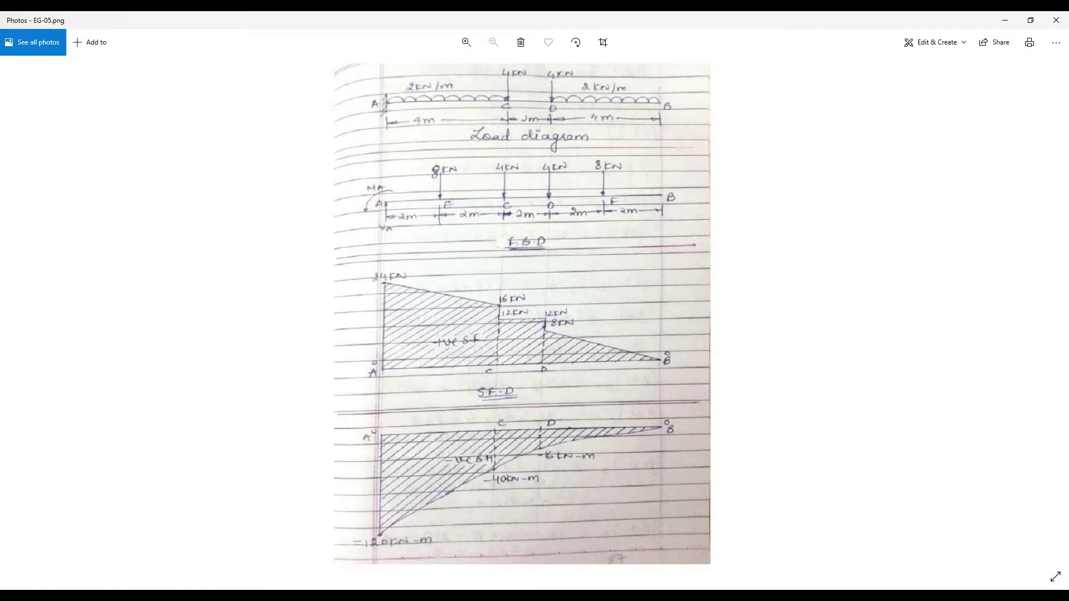
{"action": "key", "text": "alt+Tab"}
{"action": "type", "text": "4"}
{"action": "key", "text": "Tab"}
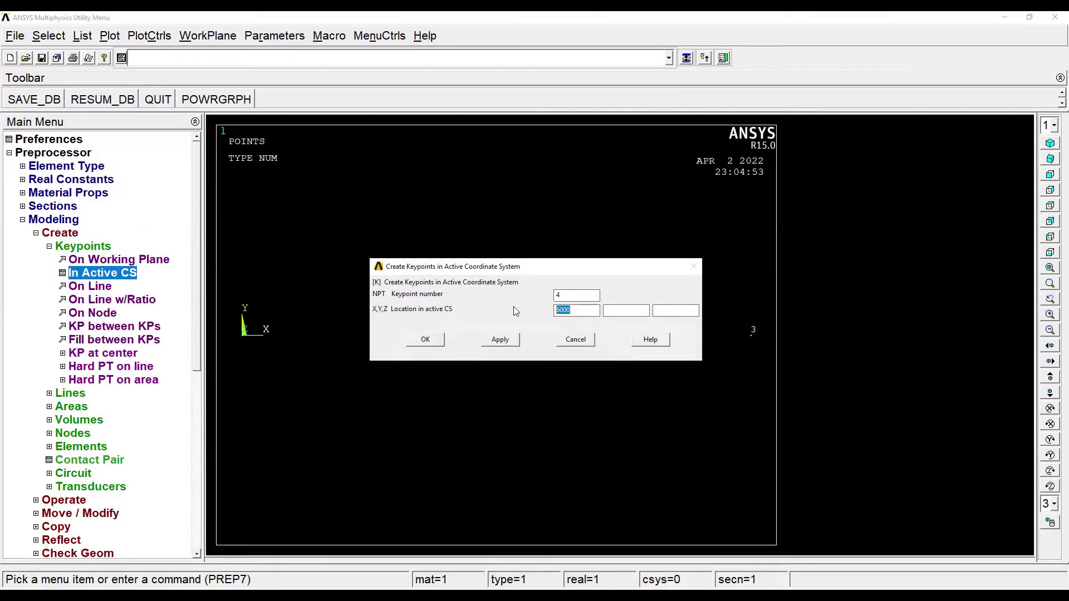
{"action": "type", "text": "10000"}
{"action": "left_click", "coordinate": [428, 341]}
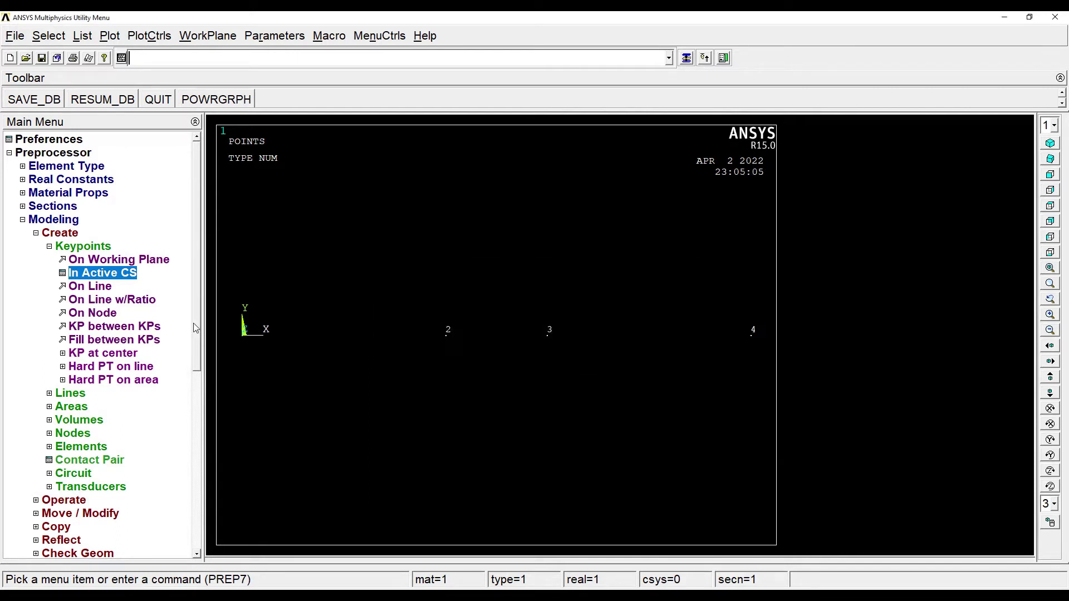
- Draw straight lines between keypoints 1–2, 2–3 and 3–4
{"action": "left_click", "coordinate": [79, 397]}
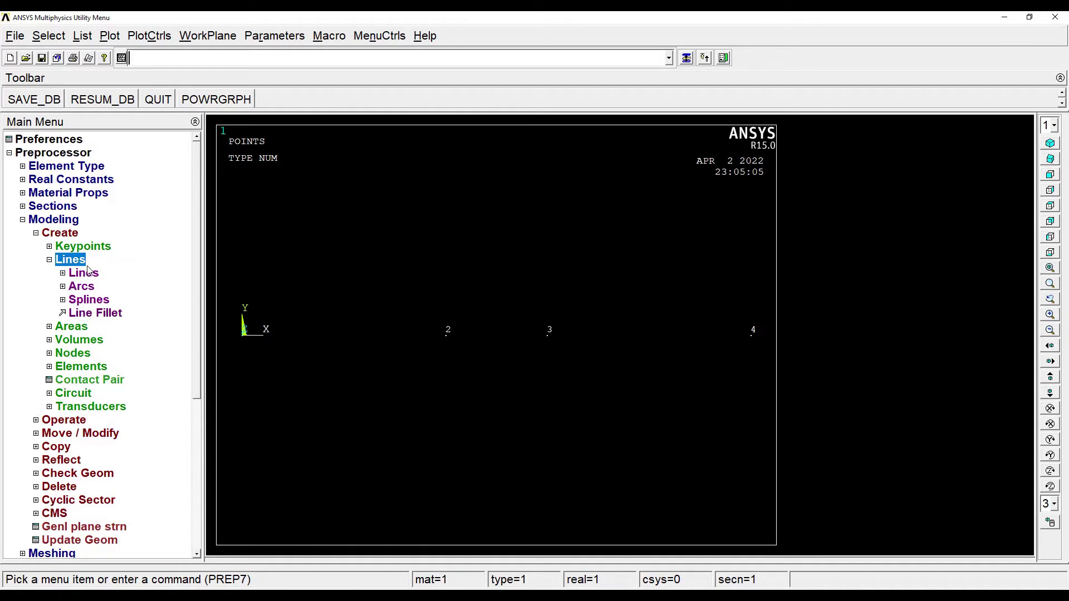
{"action": "left_click", "coordinate": [86, 271]}
{"action": "left_click", "coordinate": [99, 287]}
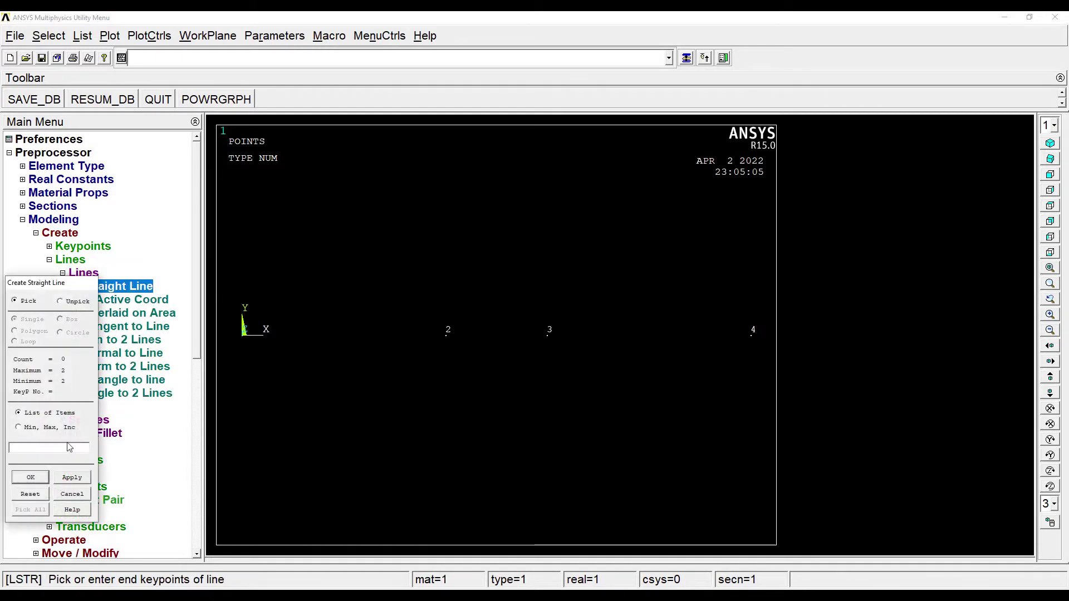
{"action": "left_click", "coordinate": [243, 334]}
{"action": "left_click", "coordinate": [447, 337]}
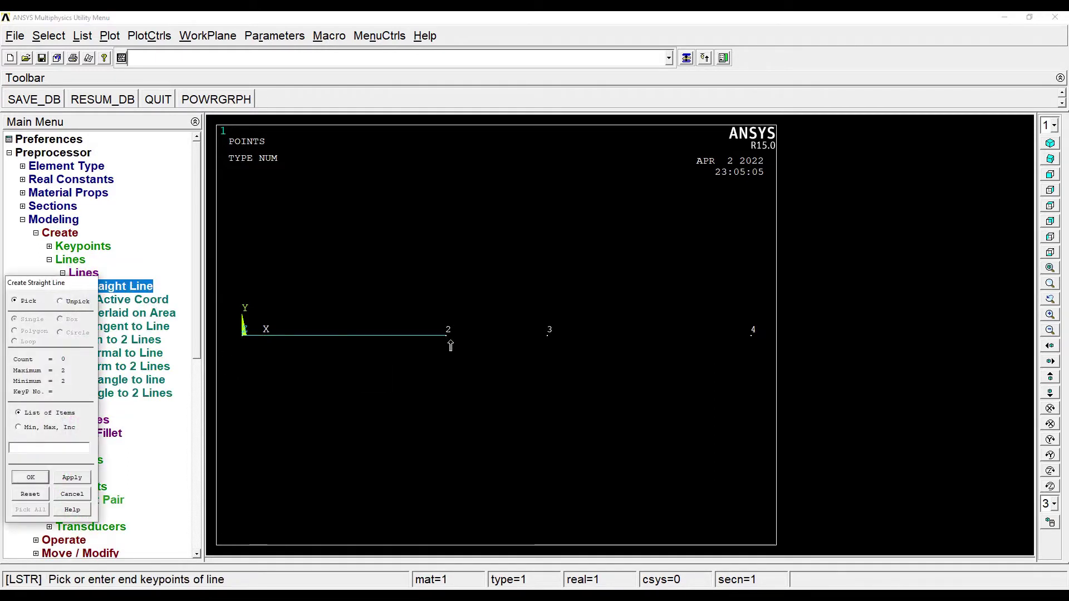
{"action": "left_click", "coordinate": [449, 344]}
{"action": "double_click", "coordinate": [548, 334]}
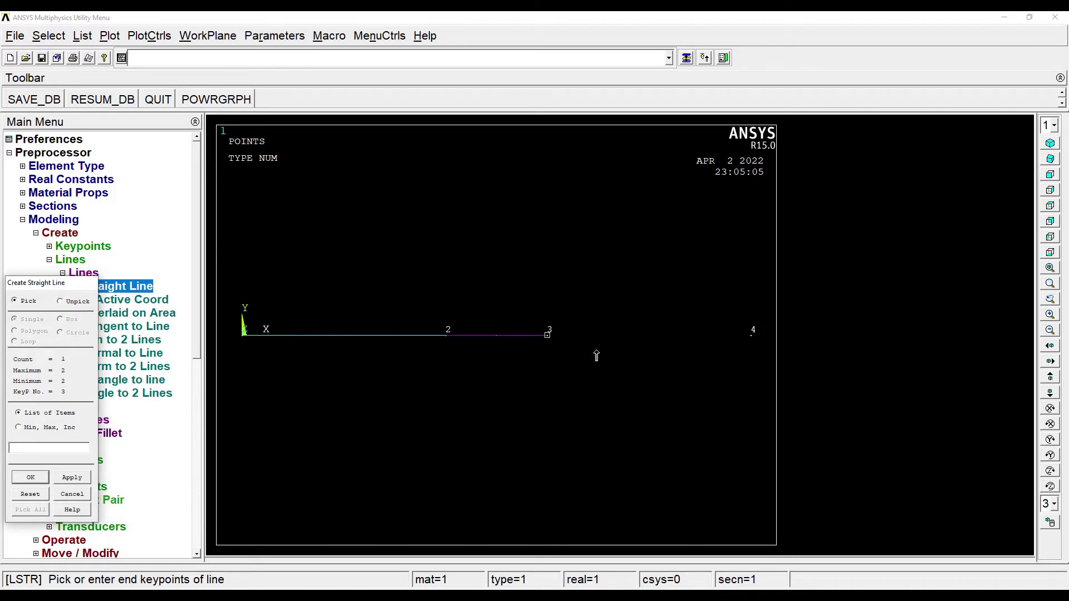
{"action": "left_click", "coordinate": [753, 335]}
{"action": "left_click", "coordinate": [40, 478]}
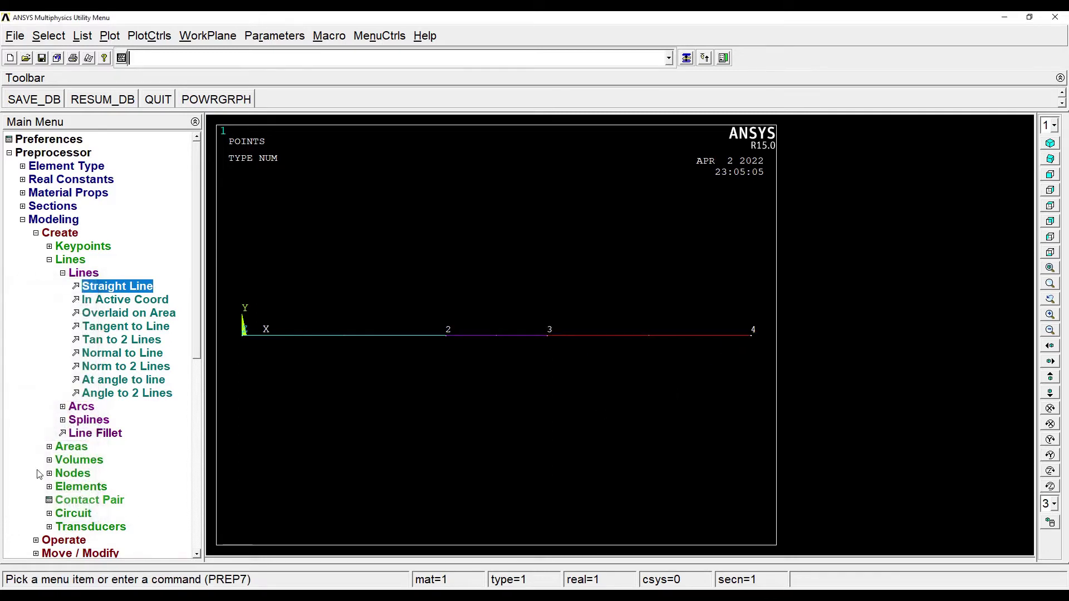
{"action": "left_click", "coordinate": [49, 220]}
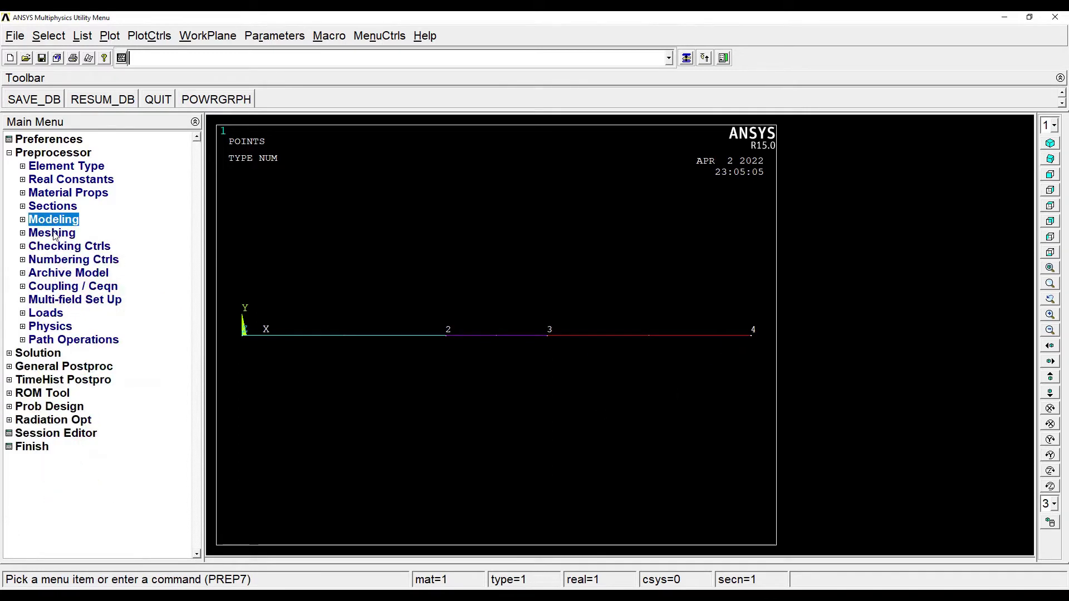
{"action": "left_click", "coordinate": [54, 234]}
- Set the global element divisions and mesh all the beam lines
{"action": "left_click", "coordinate": [64, 275]}
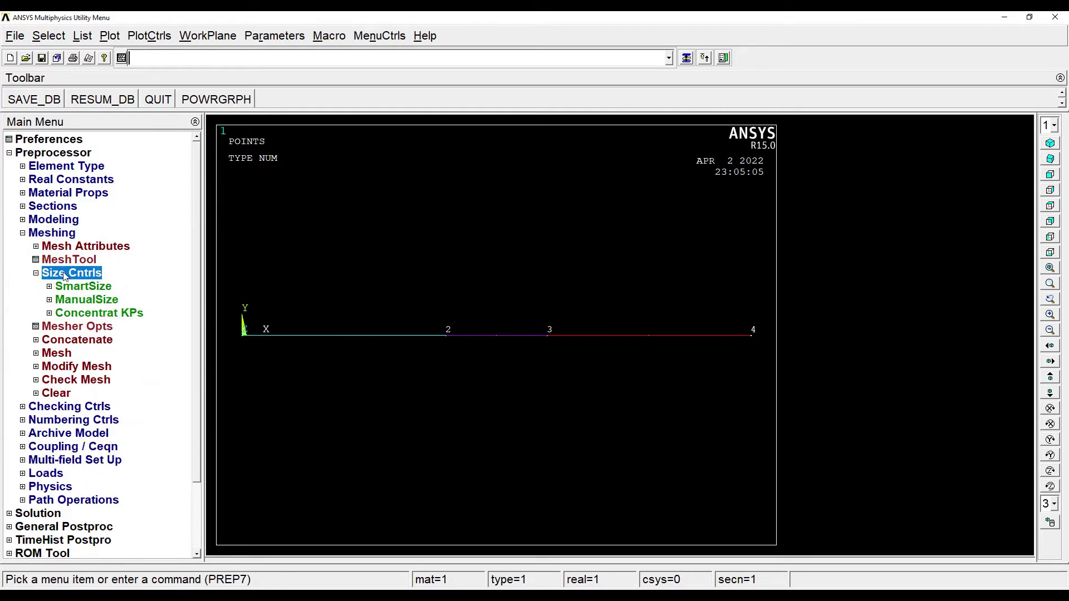
{"action": "left_click", "coordinate": [85, 303]}
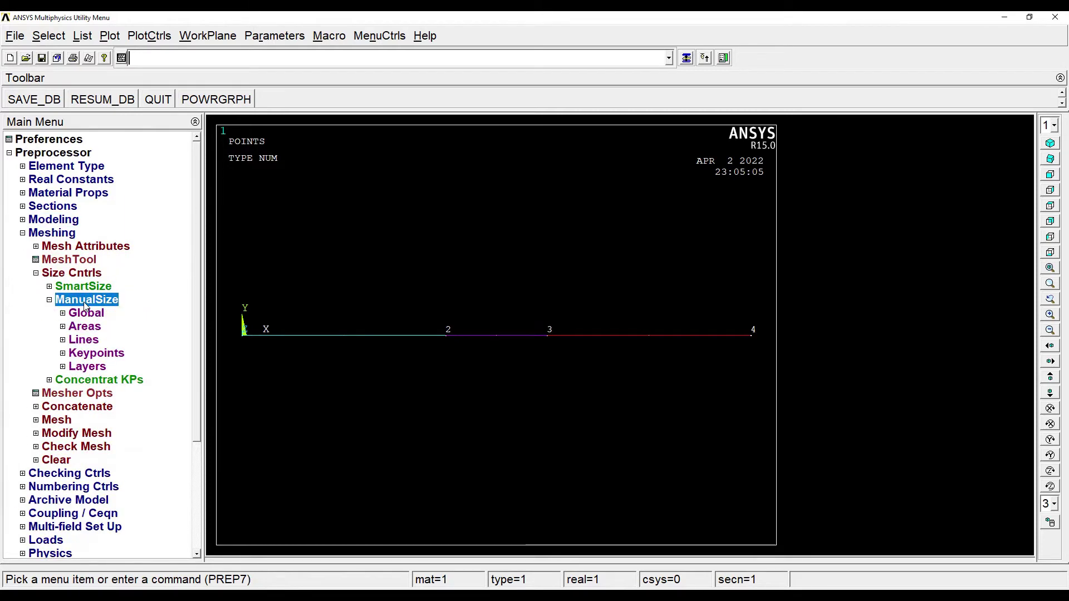
{"action": "left_click", "coordinate": [85, 315]}
{"action": "left_click", "coordinate": [94, 329]}
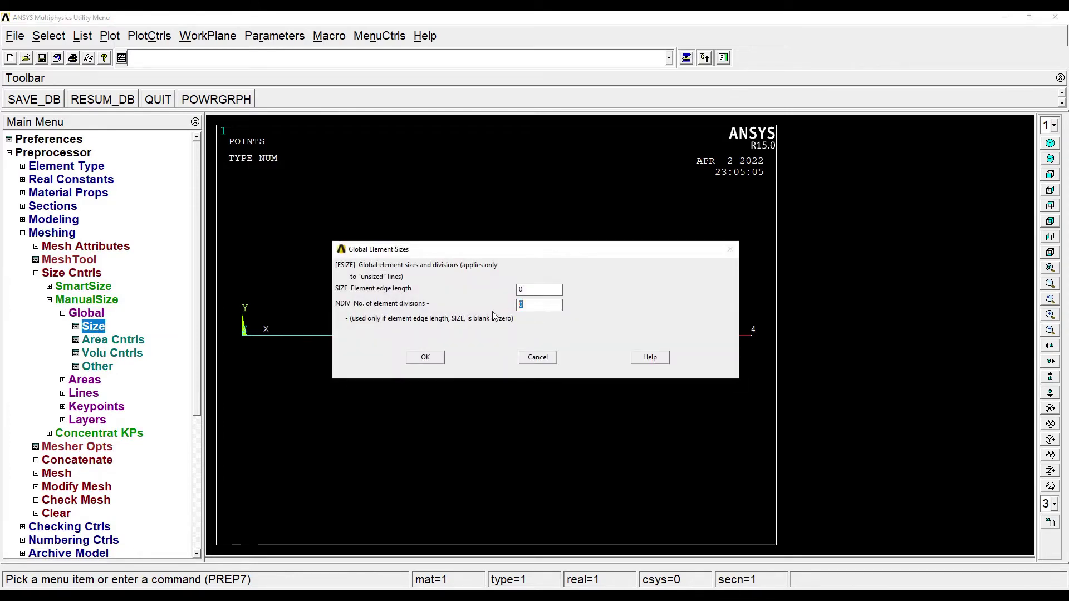
{"action": "left_click", "coordinate": [442, 363]}
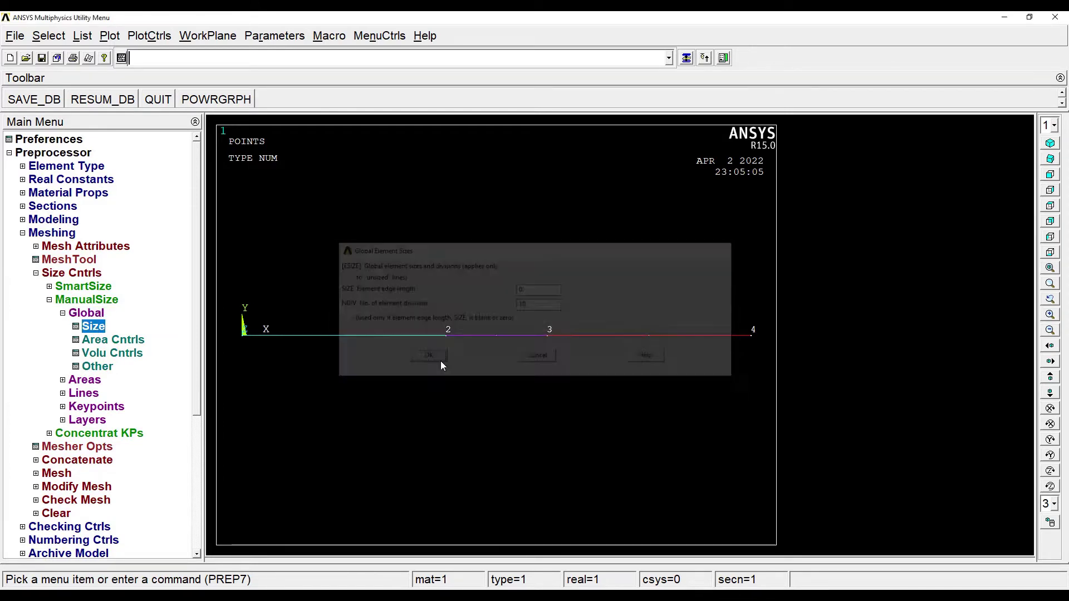
{"action": "left_click", "coordinate": [65, 475]}
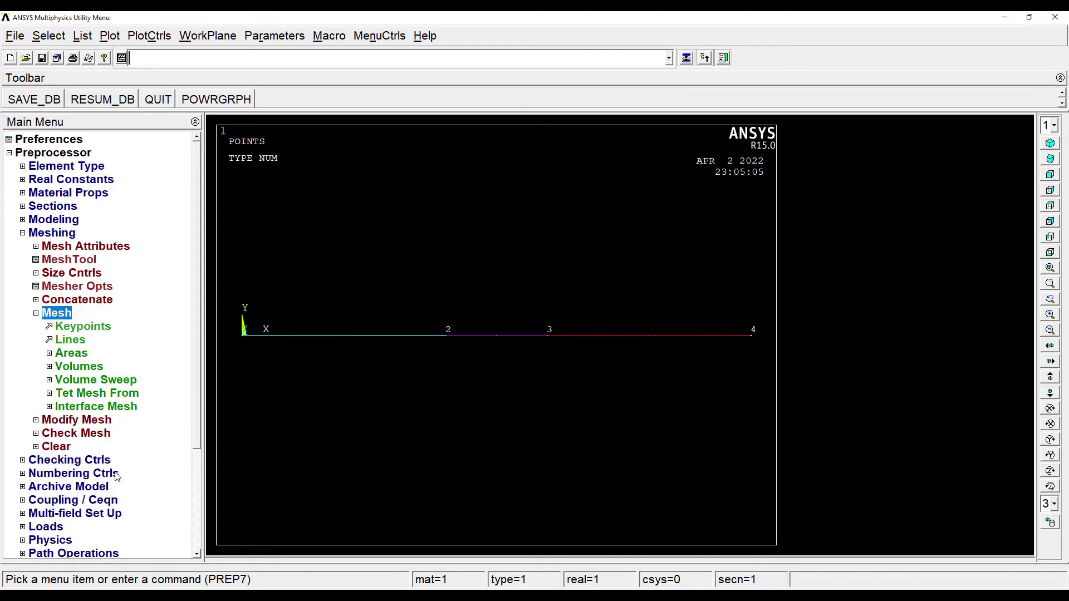
{"action": "left_click", "coordinate": [64, 342]}
{"action": "left_click", "coordinate": [30, 509]}
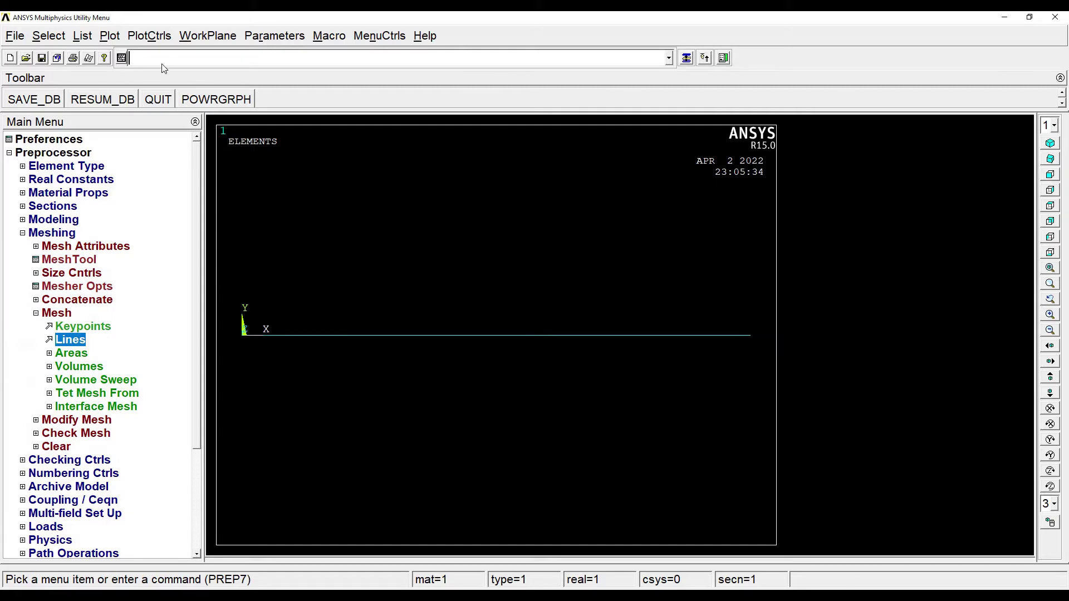
- Turn on element numbering so elements 1–30 are labelled on the plot
{"action": "left_click", "coordinate": [157, 41]}
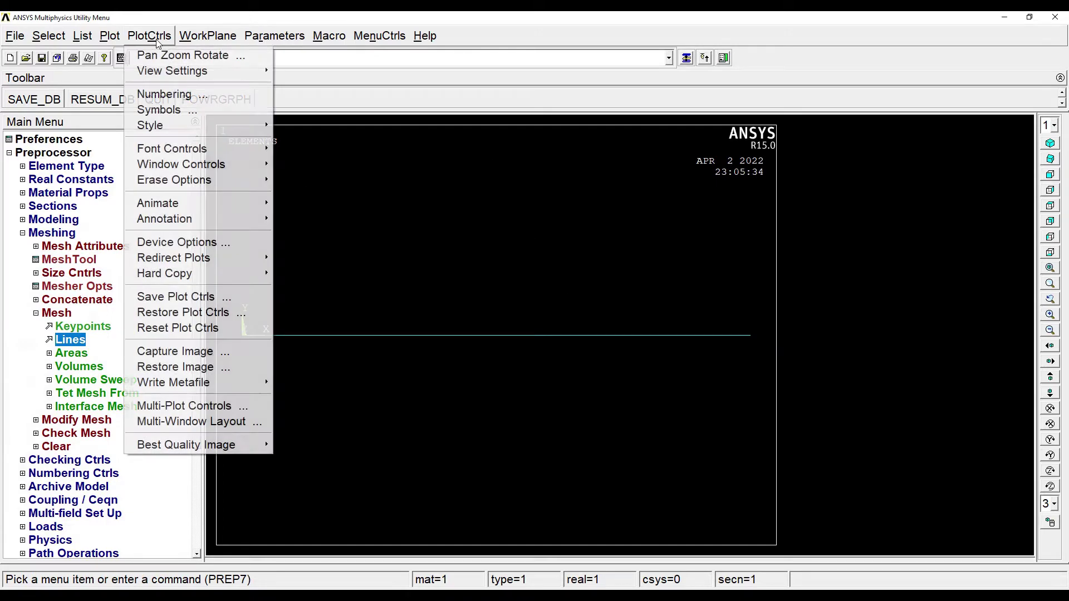
{"action": "left_click", "coordinate": [167, 94]}
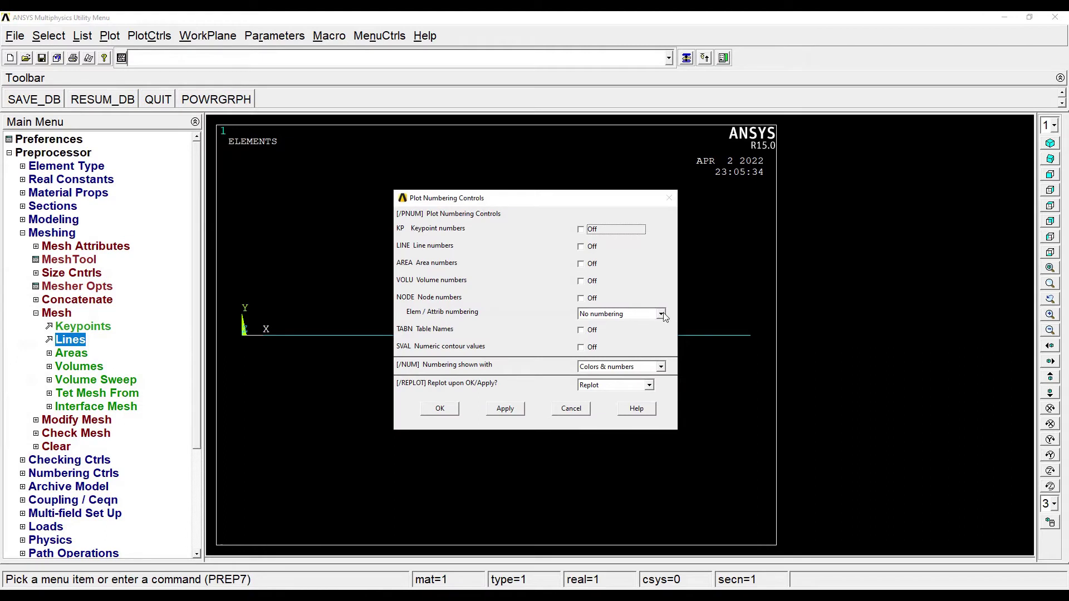
{"action": "left_click", "coordinate": [629, 315]}
{"action": "left_click", "coordinate": [615, 334]}
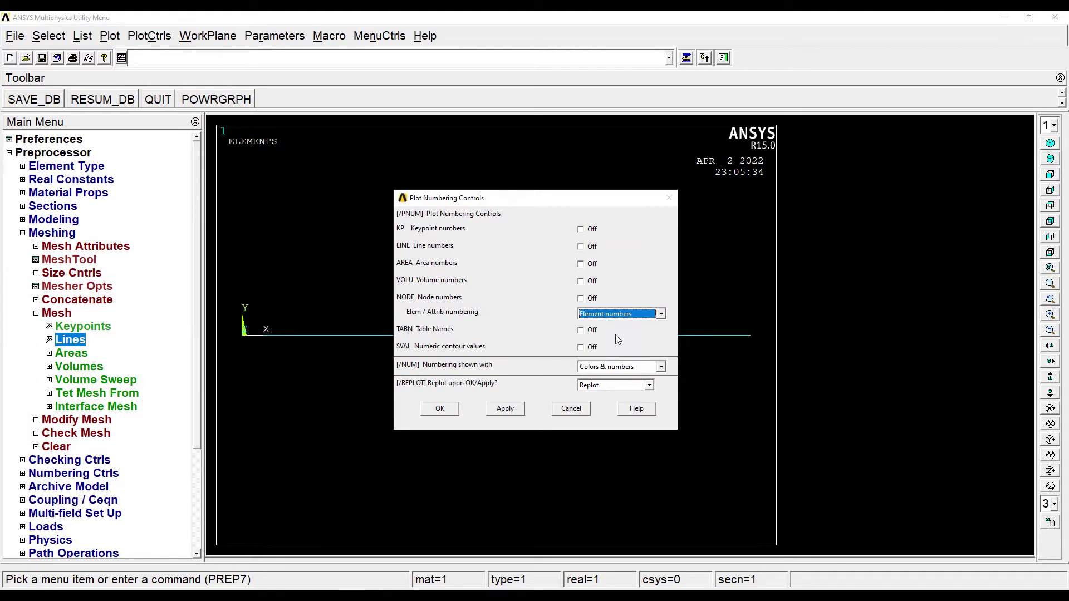
{"action": "left_click", "coordinate": [437, 409]}
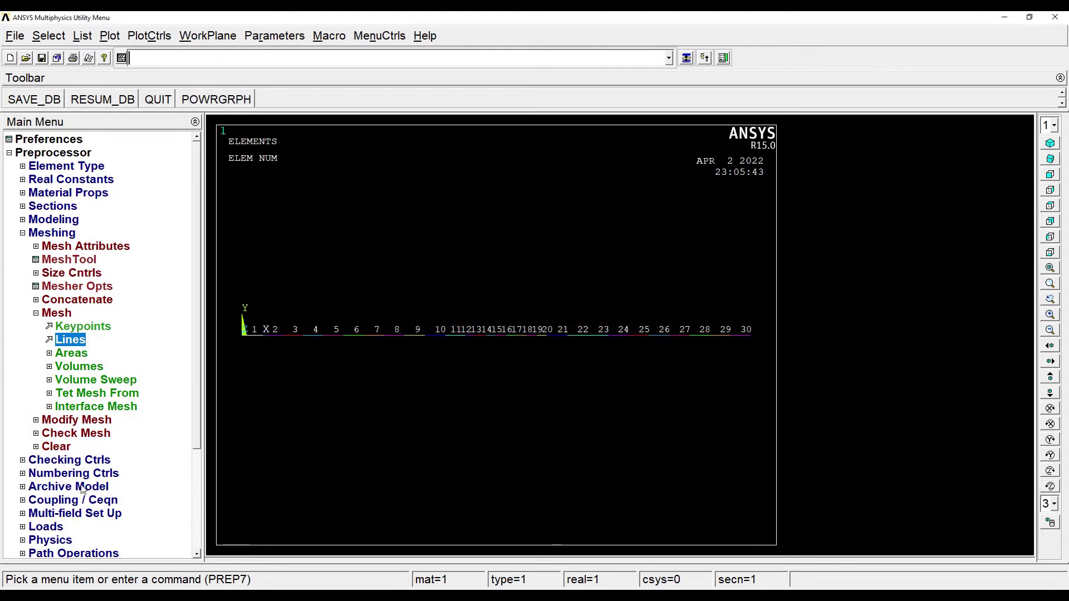
{"action": "left_click", "coordinate": [52, 234]}
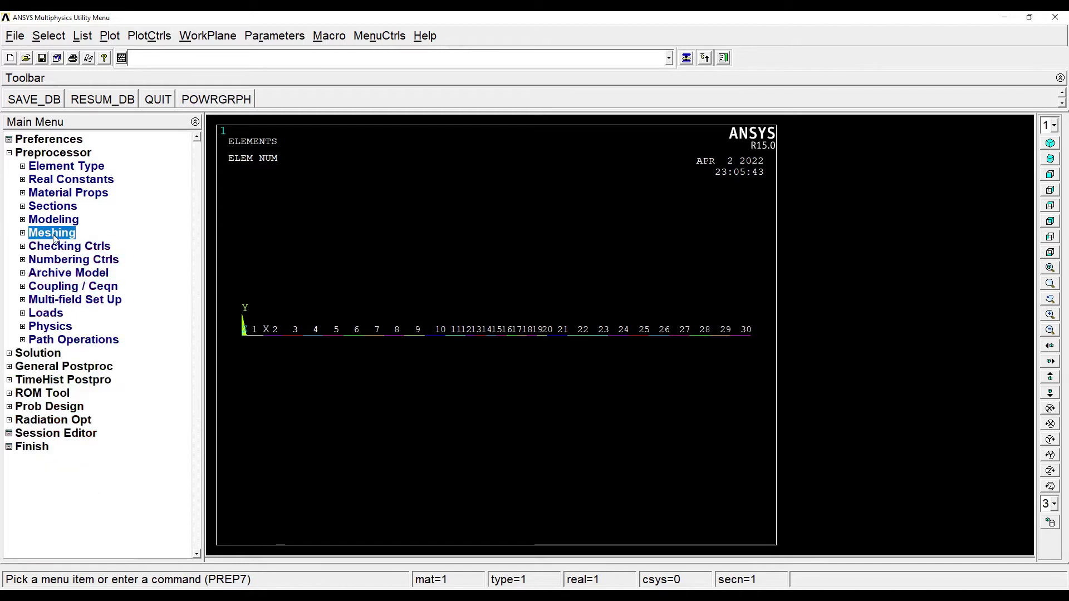
- Constrain all degrees of freedom at keypoint 1 to clamp the left end
{"action": "left_click", "coordinate": [54, 314]}
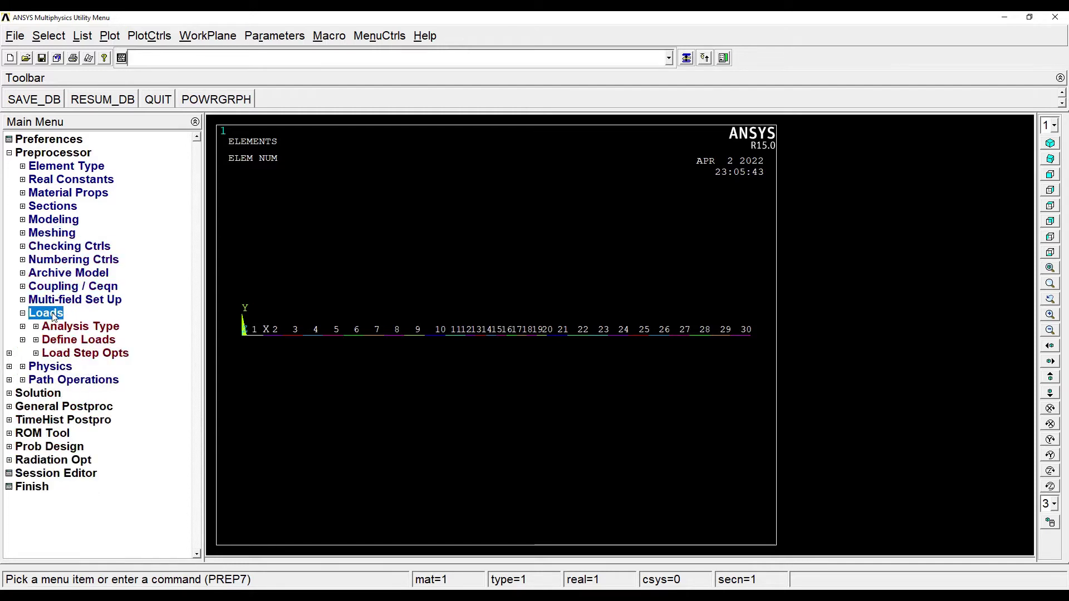
{"action": "left_click", "coordinate": [66, 338]}
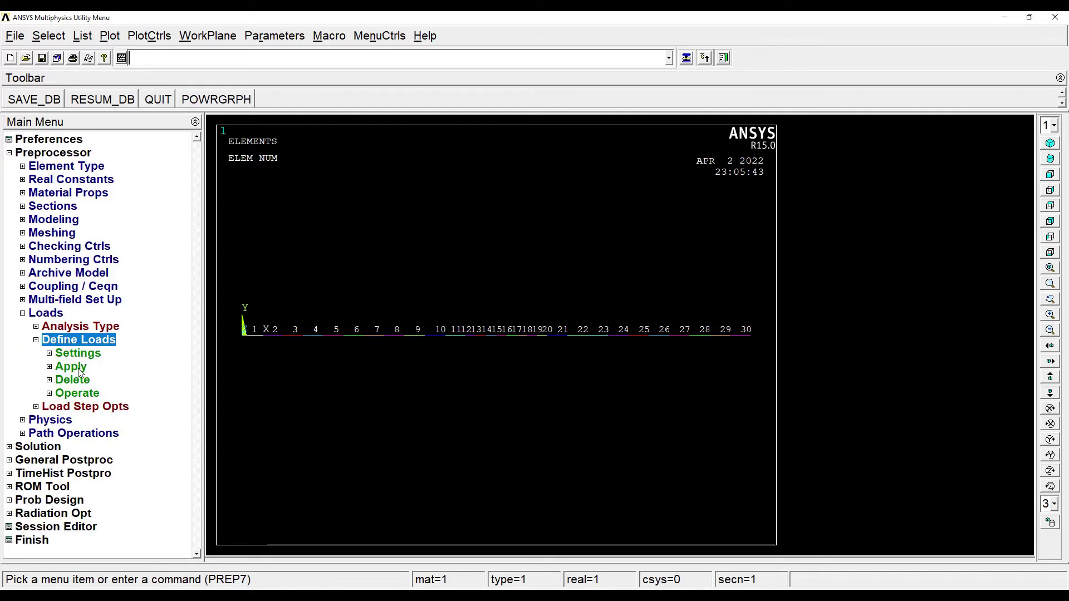
{"action": "left_click", "coordinate": [78, 368]}
{"action": "left_click", "coordinate": [100, 380]}
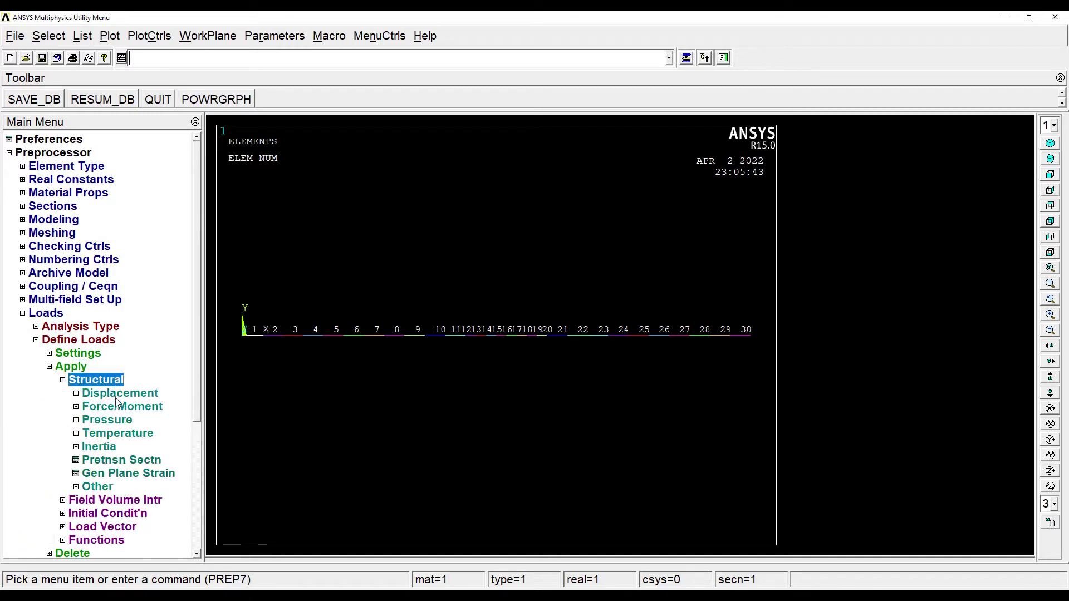
{"action": "left_click", "coordinate": [118, 394]}
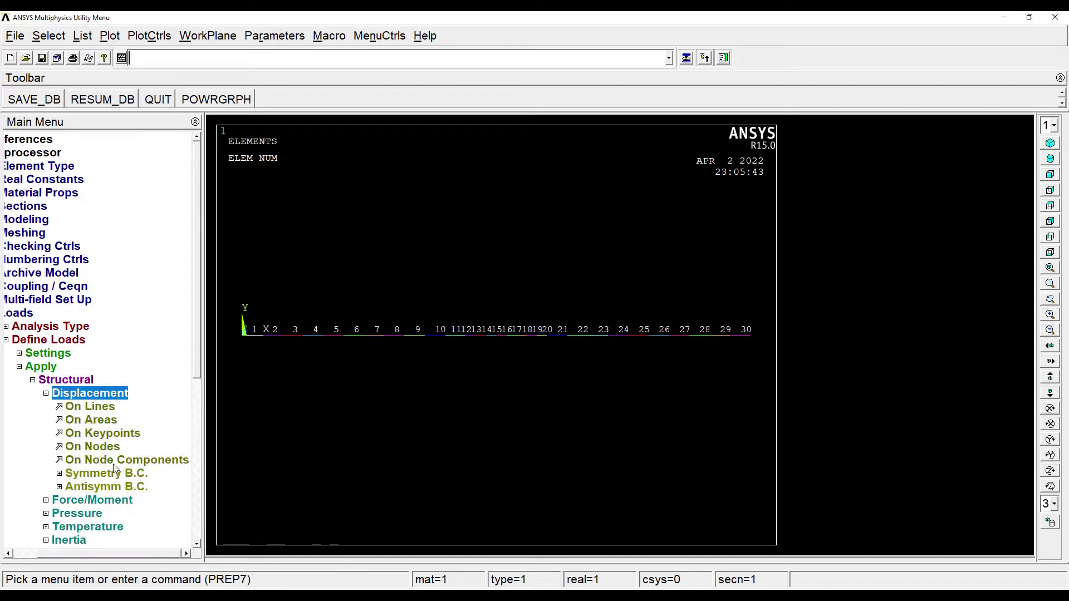
{"action": "left_click", "coordinate": [118, 434]}
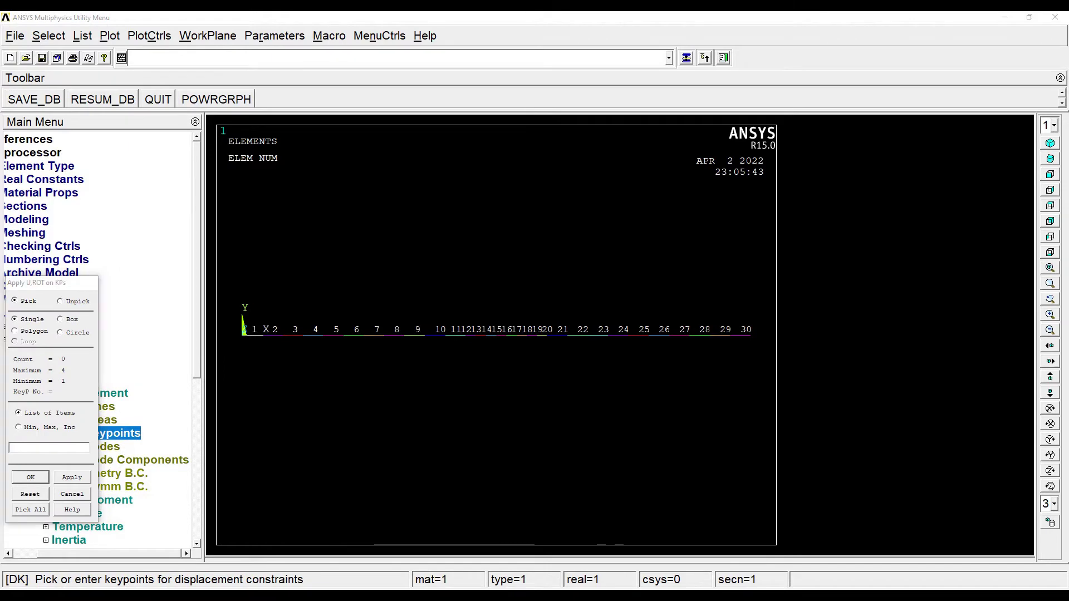
{"action": "key", "text": "alt+Tab"}
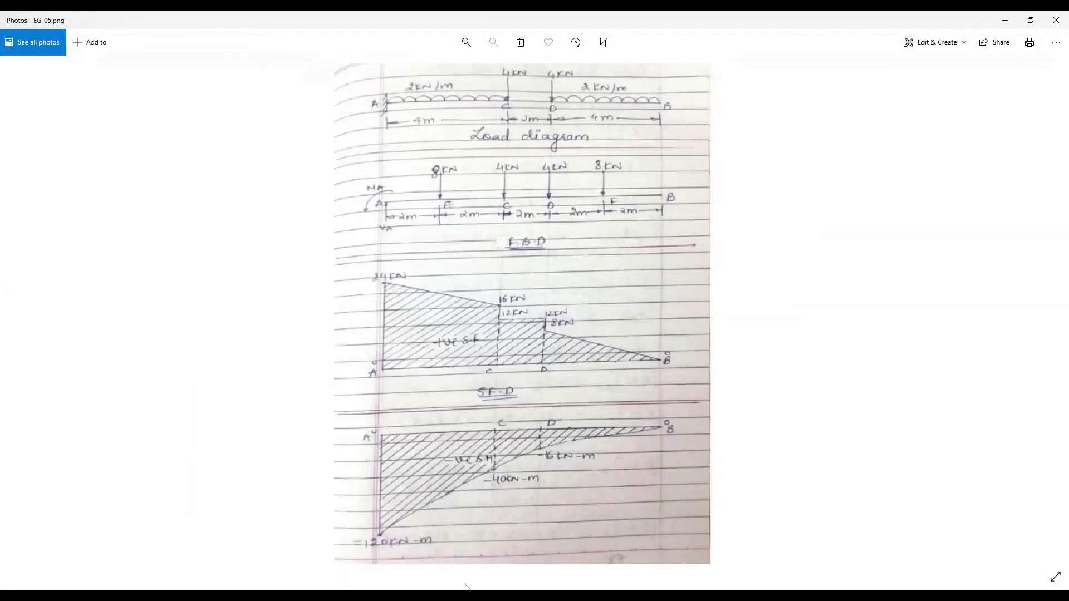
{"action": "key", "text": "alt+Tab"}
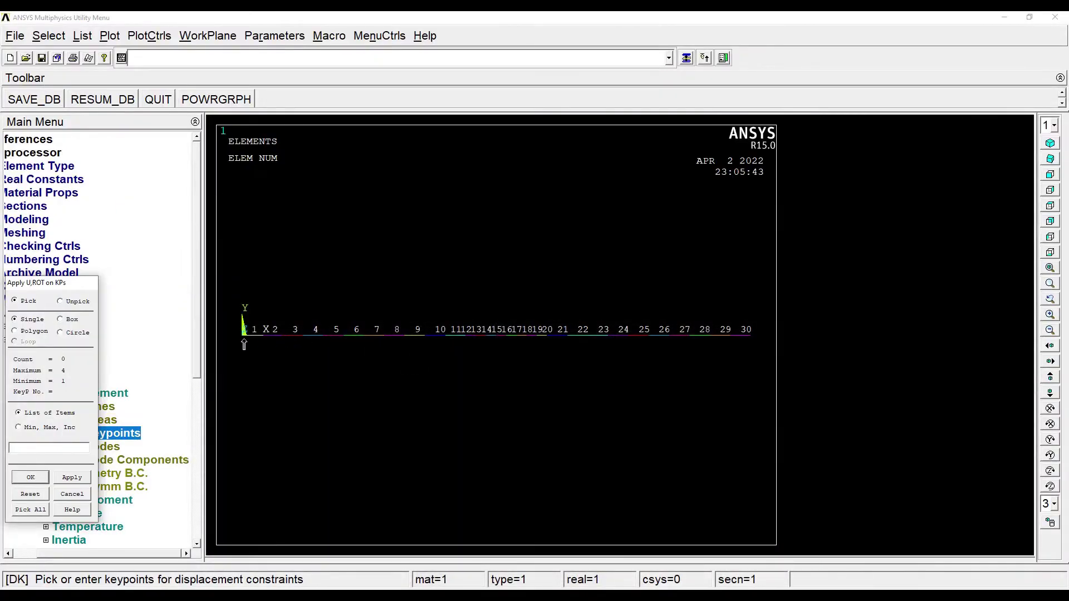
{"action": "left_click", "coordinate": [44, 479]}
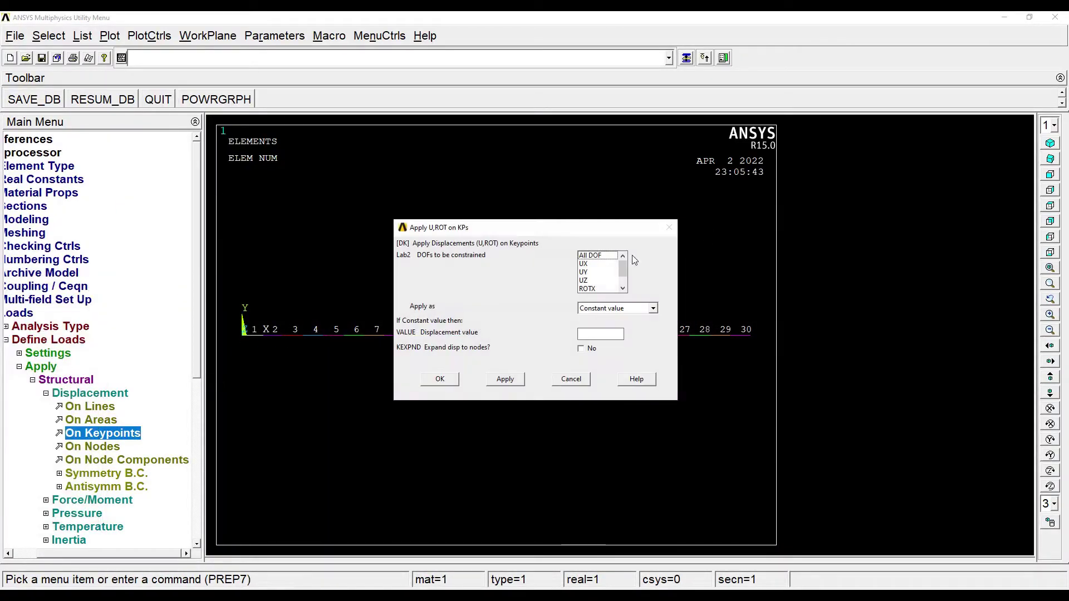
{"action": "left_click", "coordinate": [593, 255]}
{"action": "left_click", "coordinate": [435, 382]}
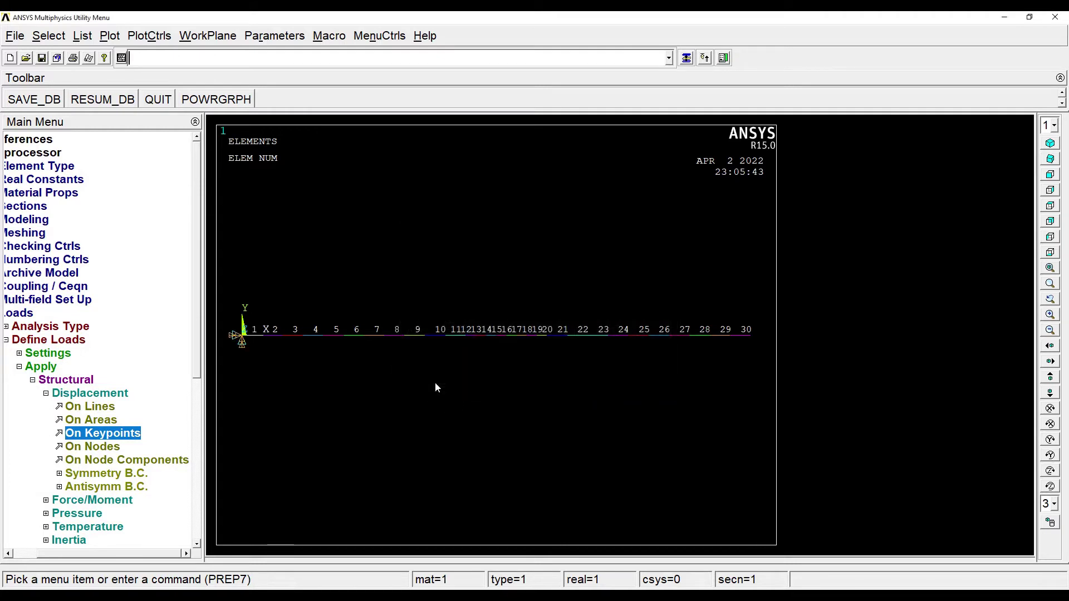
- Apply an FY force of -4000 at keypoints 2 and 3
{"action": "left_click", "coordinate": [97, 499]}
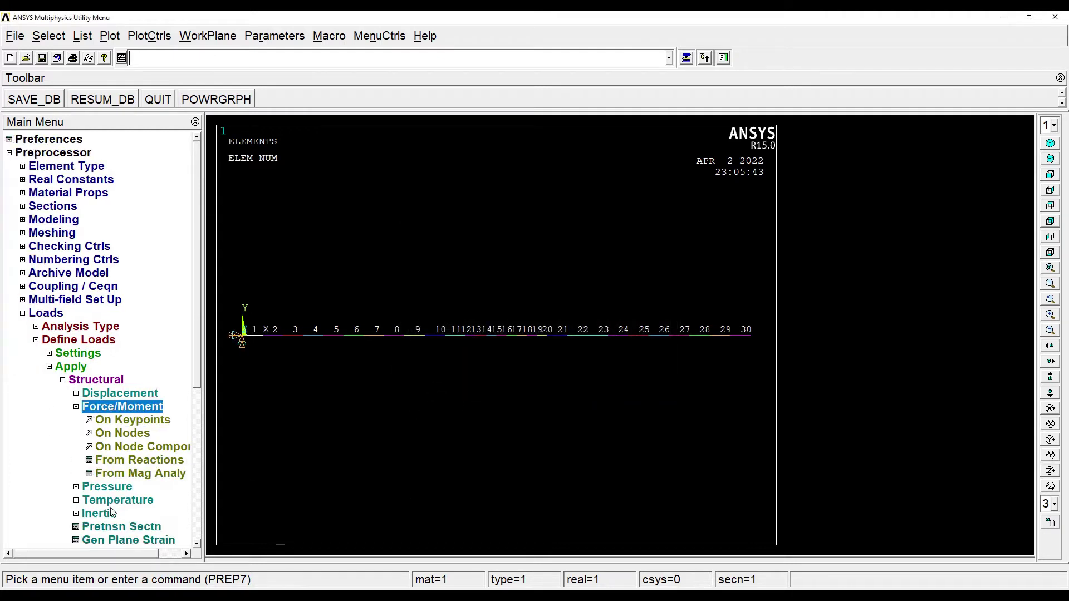
{"action": "left_click", "coordinate": [146, 420]}
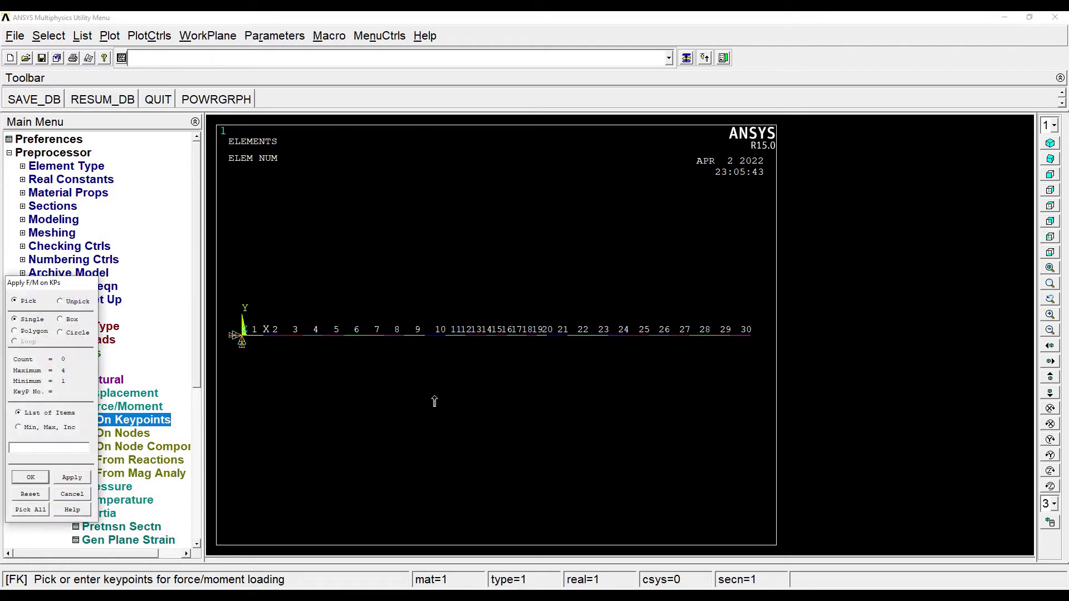
{"action": "key", "text": "alt+Tab"}
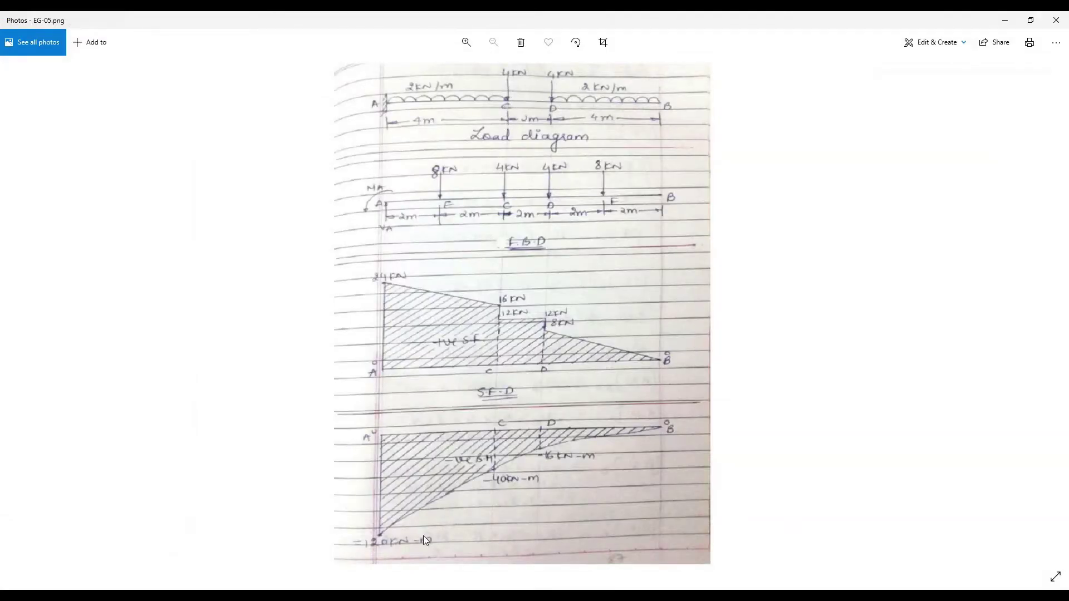
{"action": "left_click", "coordinate": [410, 595]}
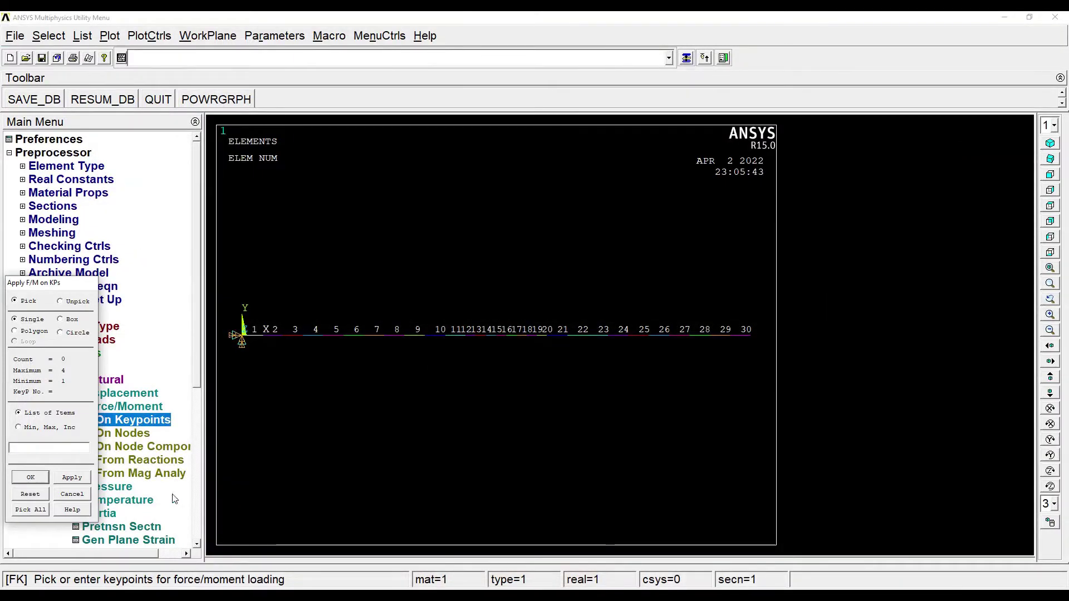
{"action": "left_click", "coordinate": [445, 334]}
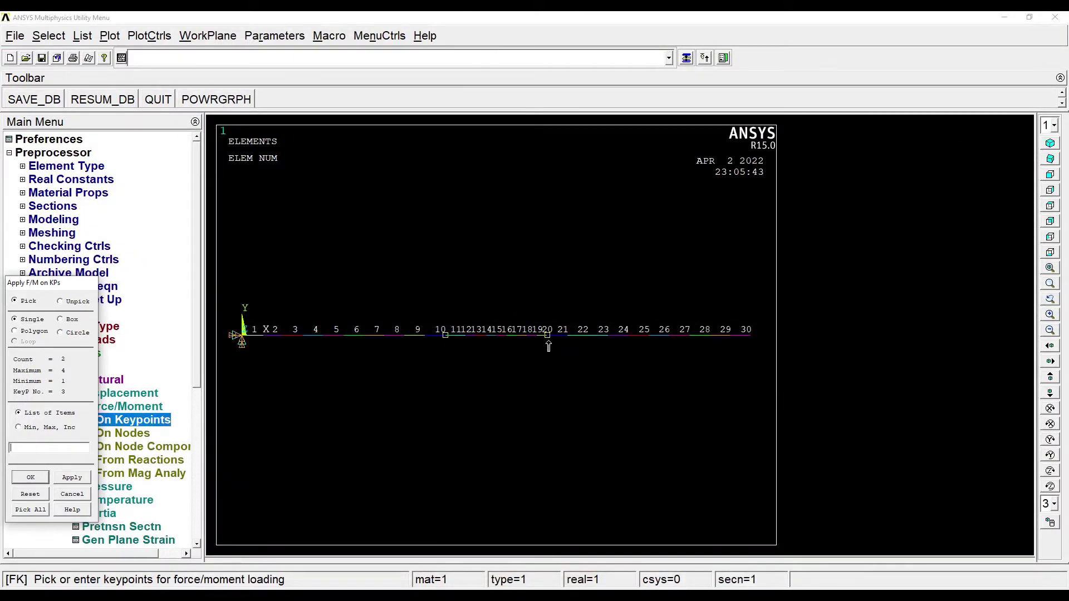
{"action": "left_click", "coordinate": [31, 477]}
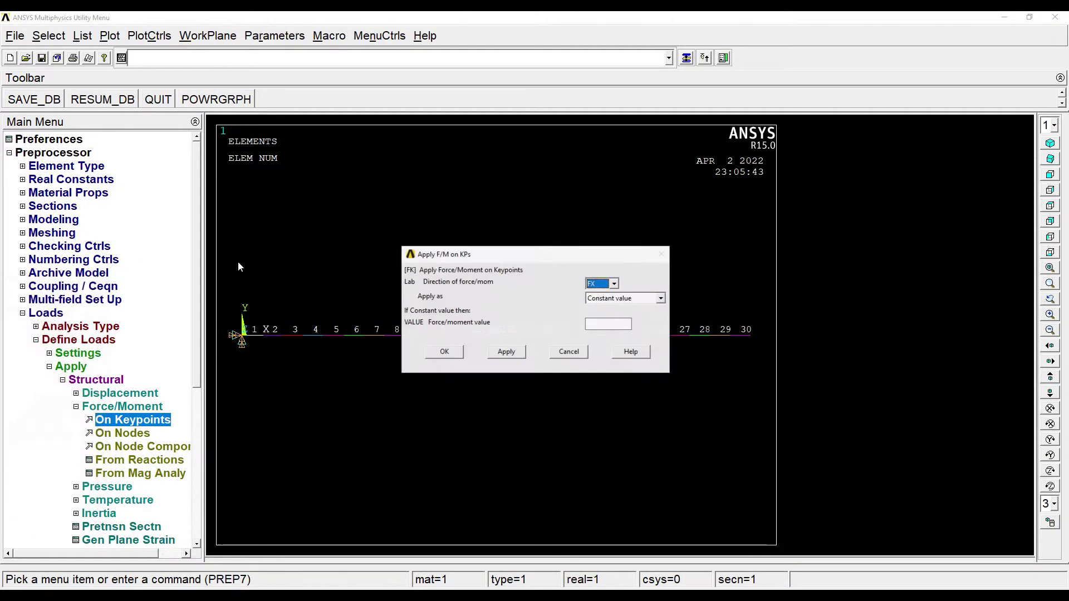
{"action": "left_click", "coordinate": [607, 284]}
{"action": "left_click", "coordinate": [607, 306]}
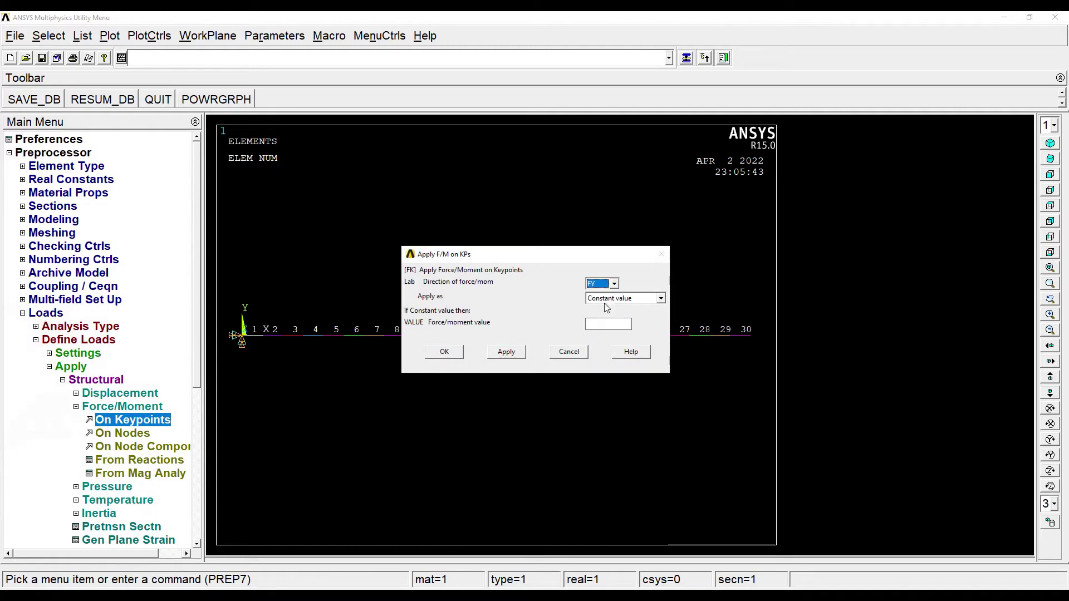
{"action": "left_click", "coordinate": [596, 321]}
{"action": "type", "text": "-4000"}
{"action": "left_click", "coordinate": [452, 353]}
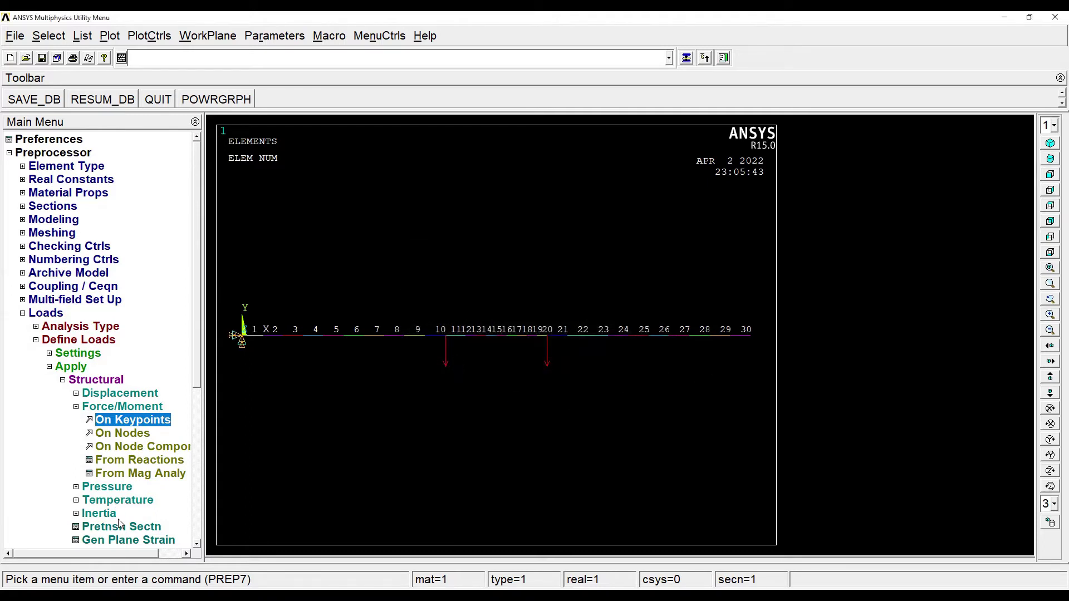
- Apply a beam pressure of 2 with load key 2 to elements 1–10
{"action": "left_click", "coordinate": [114, 488]}
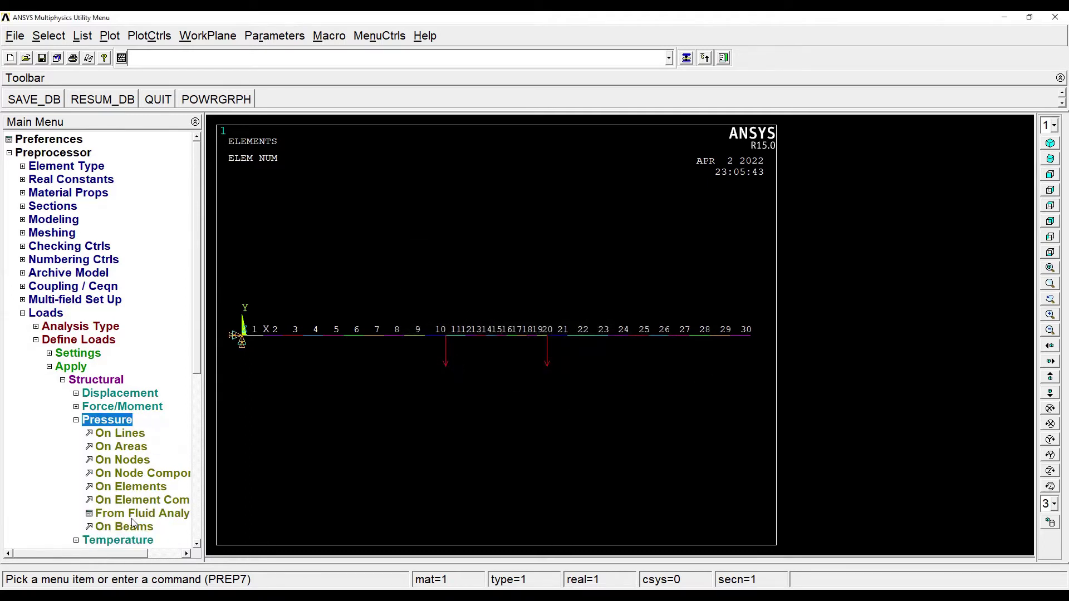
{"action": "left_click", "coordinate": [132, 524]}
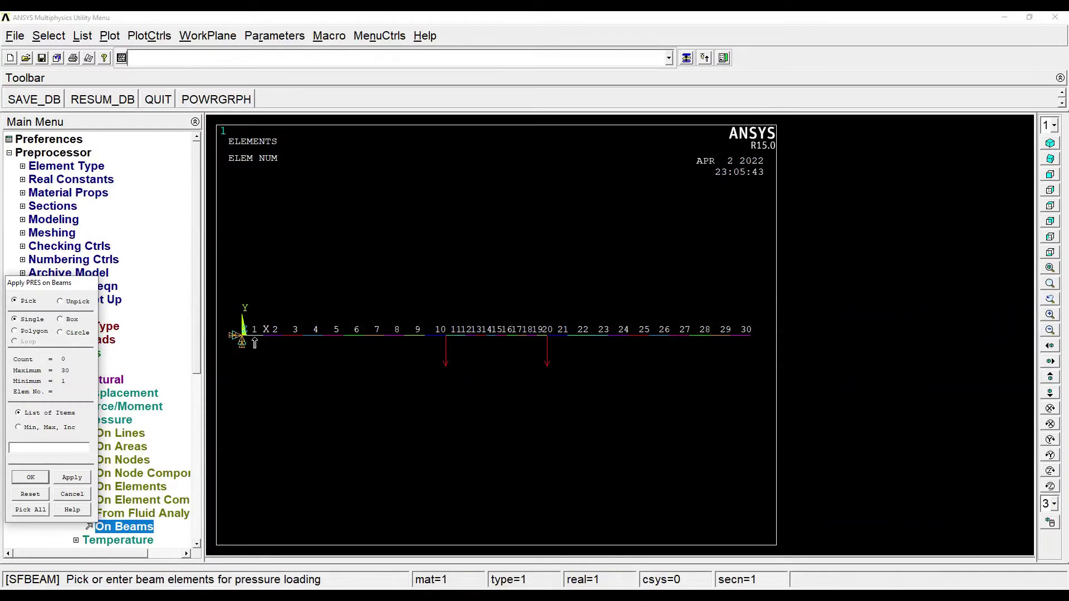
{"action": "left_click", "coordinate": [271, 337]}
{"action": "left_click", "coordinate": [293, 336]}
{"action": "left_click", "coordinate": [334, 336]}
{"action": "left_click", "coordinate": [318, 336]}
{"action": "left_click", "coordinate": [357, 336]}
{"action": "left_click", "coordinate": [377, 336]}
{"action": "left_click", "coordinate": [397, 336]}
{"action": "left_click", "coordinate": [417, 336]}
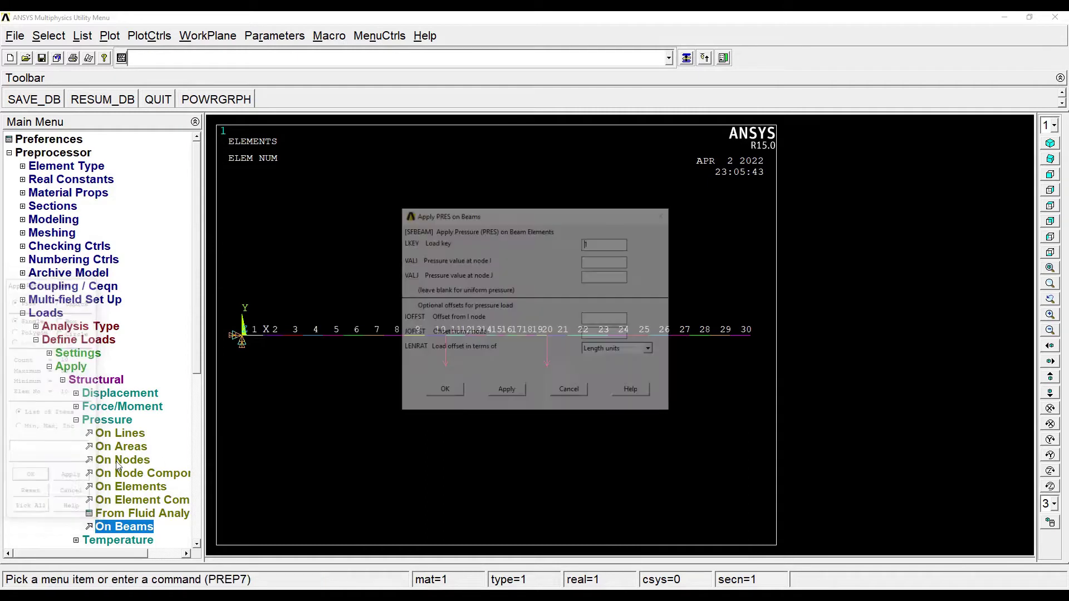
{"action": "left_click", "coordinate": [31, 478]}
{"action": "key", "text": "BackSpace"}
{"action": "type", "text": "2"}
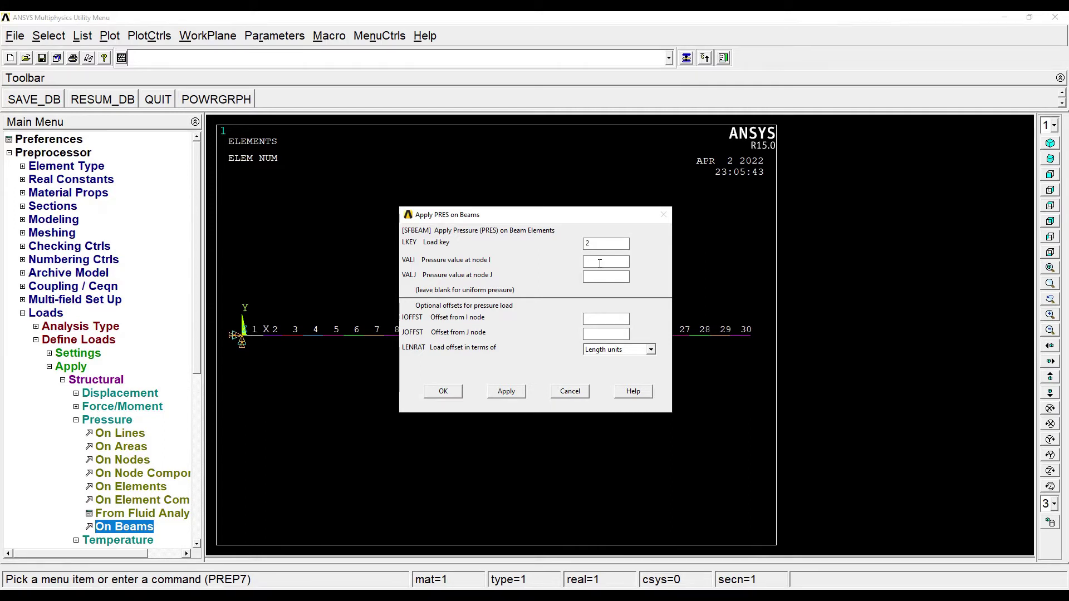
{"action": "type", "text": "2"}
{"action": "left_click", "coordinate": [449, 393]}
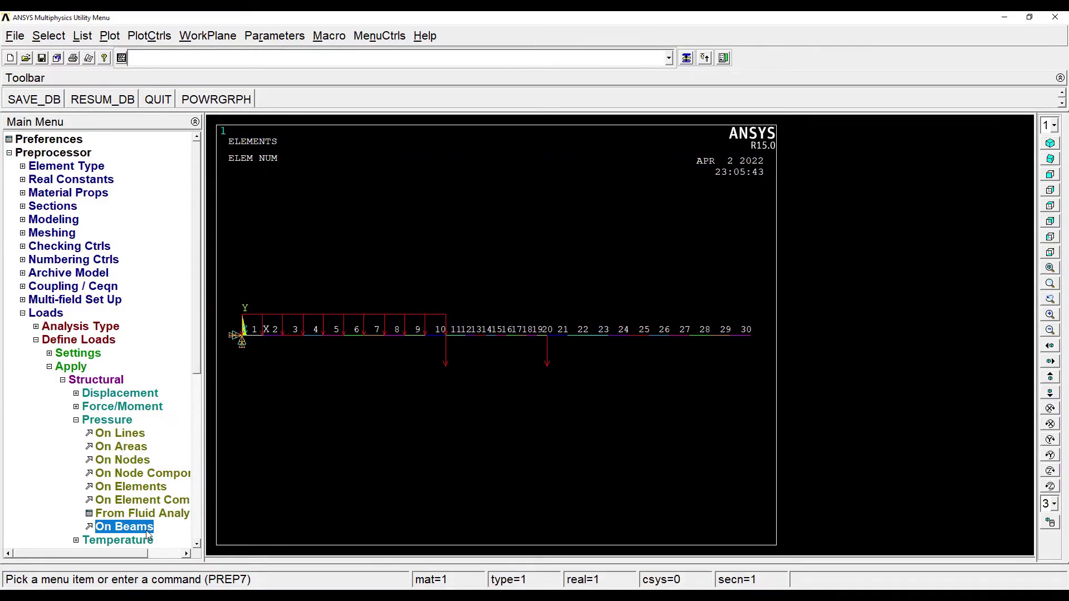
- Apply the same pressure of 2 to beam elements 21–30
{"action": "left_click", "coordinate": [560, 342]}
{"action": "left_click", "coordinate": [581, 342]}
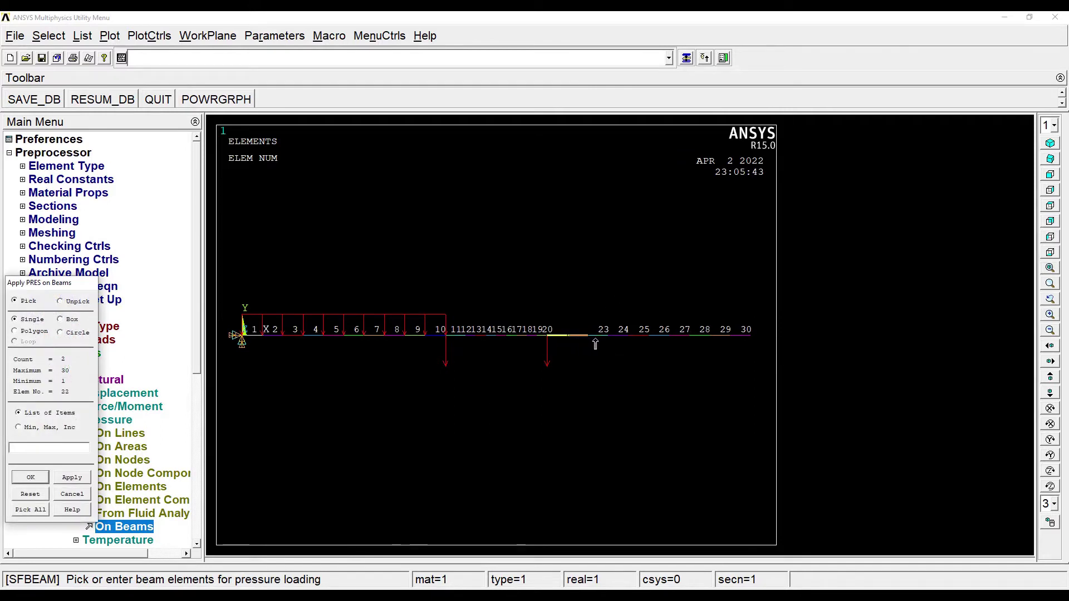
{"action": "left_click", "coordinate": [595, 336]}
{"action": "left_click", "coordinate": [618, 337]}
{"action": "left_click", "coordinate": [638, 337]}
{"action": "left_click", "coordinate": [659, 336]}
{"action": "left_click", "coordinate": [680, 336]}
{"action": "left_click", "coordinate": [703, 336]}
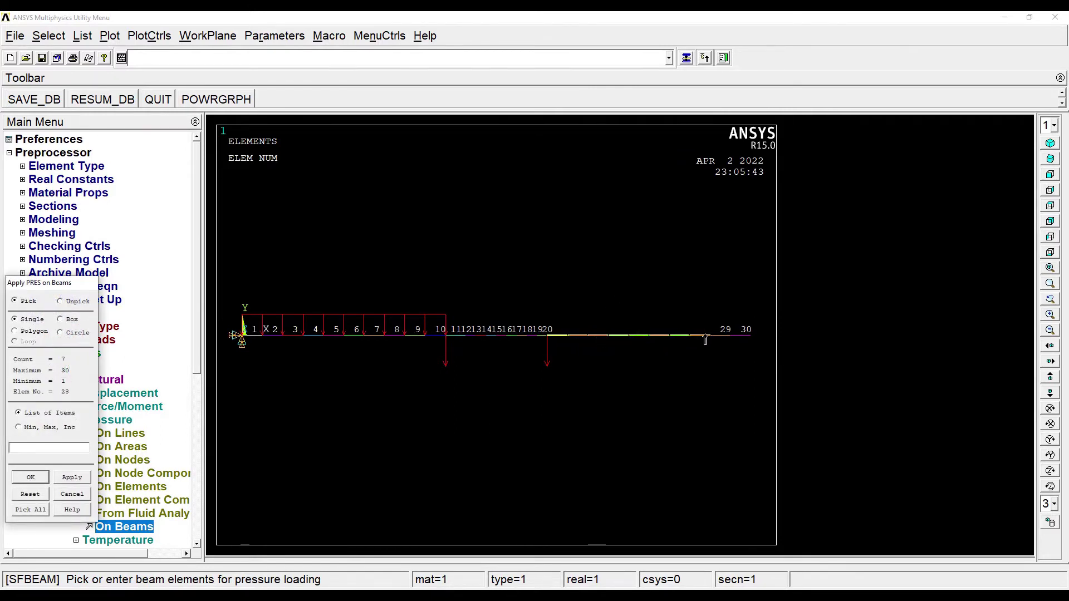
{"action": "left_click", "coordinate": [718, 336]}
{"action": "left_click", "coordinate": [740, 336]}
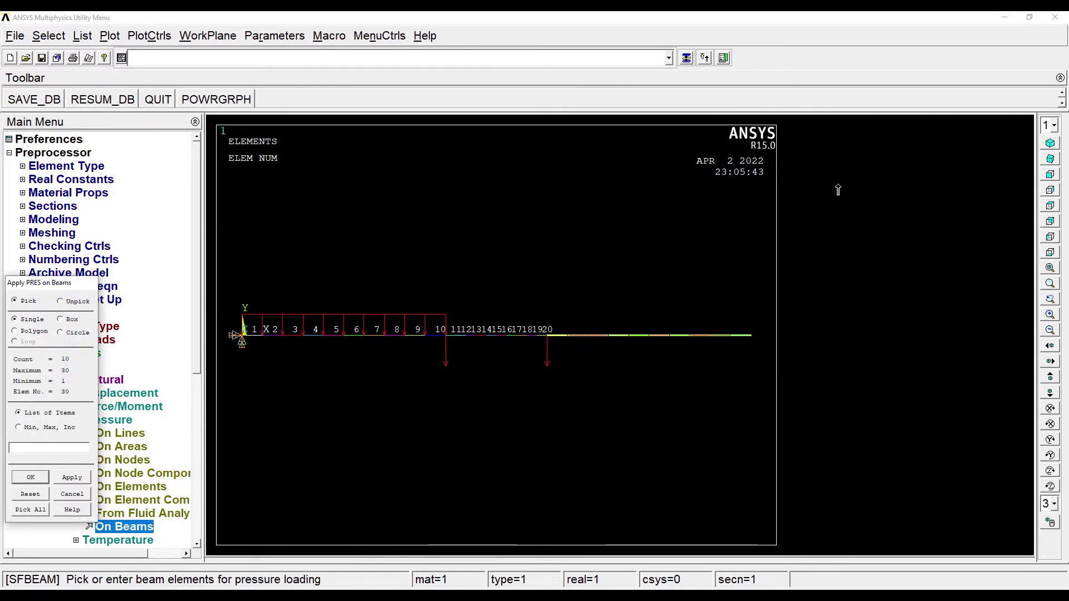
{"action": "left_click", "coordinate": [37, 481]}
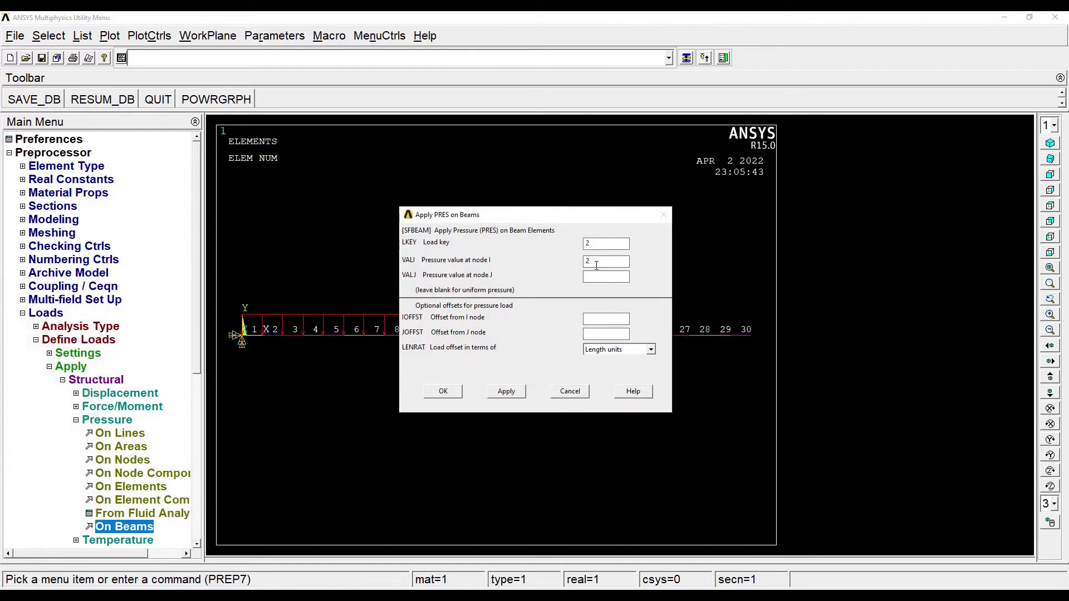
{"action": "left_click", "coordinate": [440, 391]}
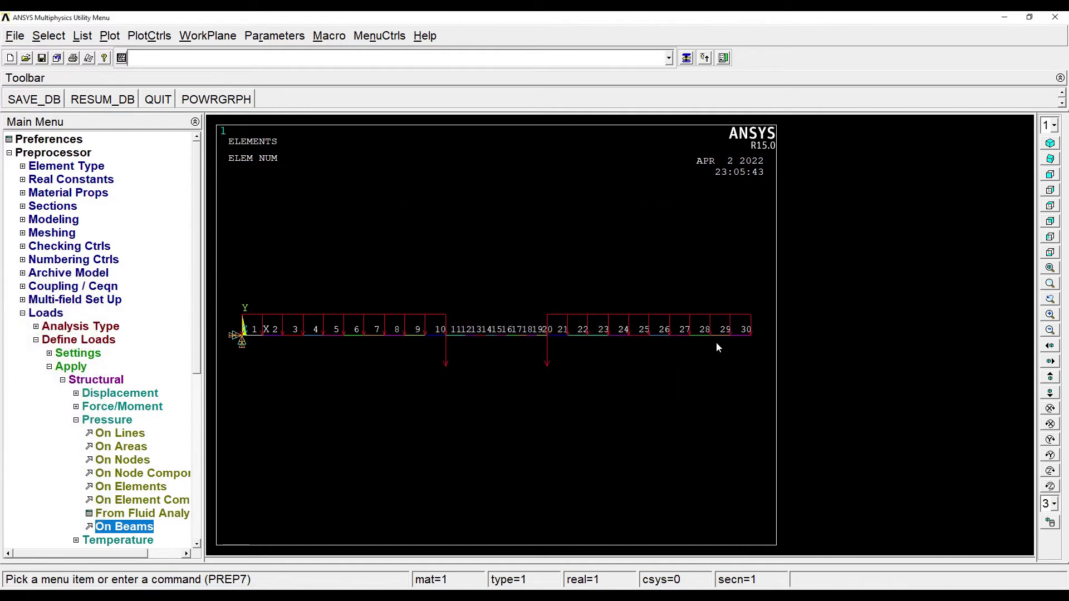
- Run Solve > Current LS for load step 1 and dismiss the completion notice
{"action": "left_click", "coordinate": [24, 314]}
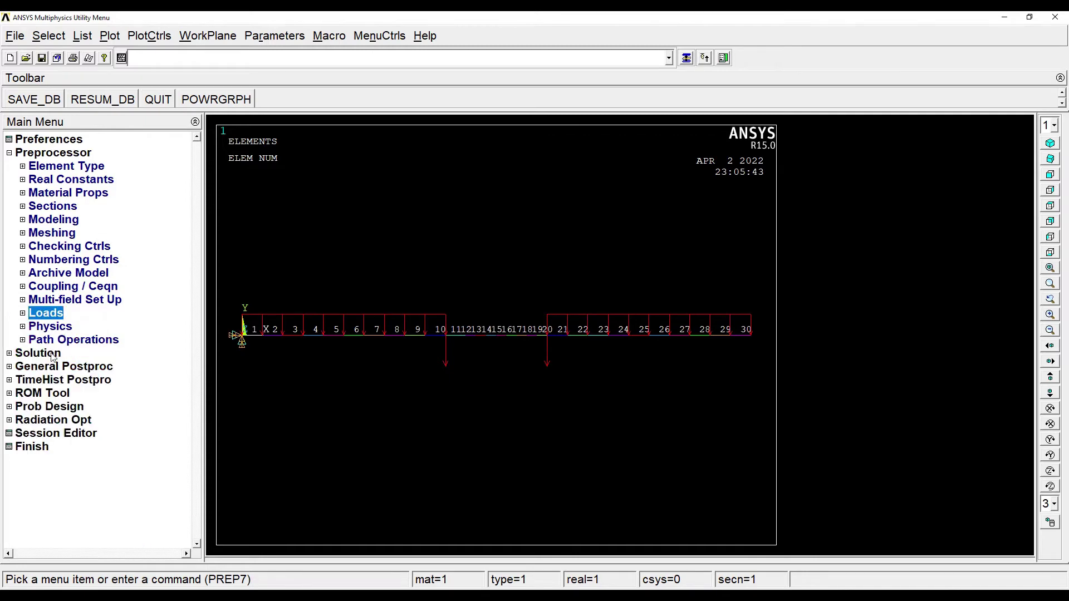
{"action": "left_click", "coordinate": [47, 354]}
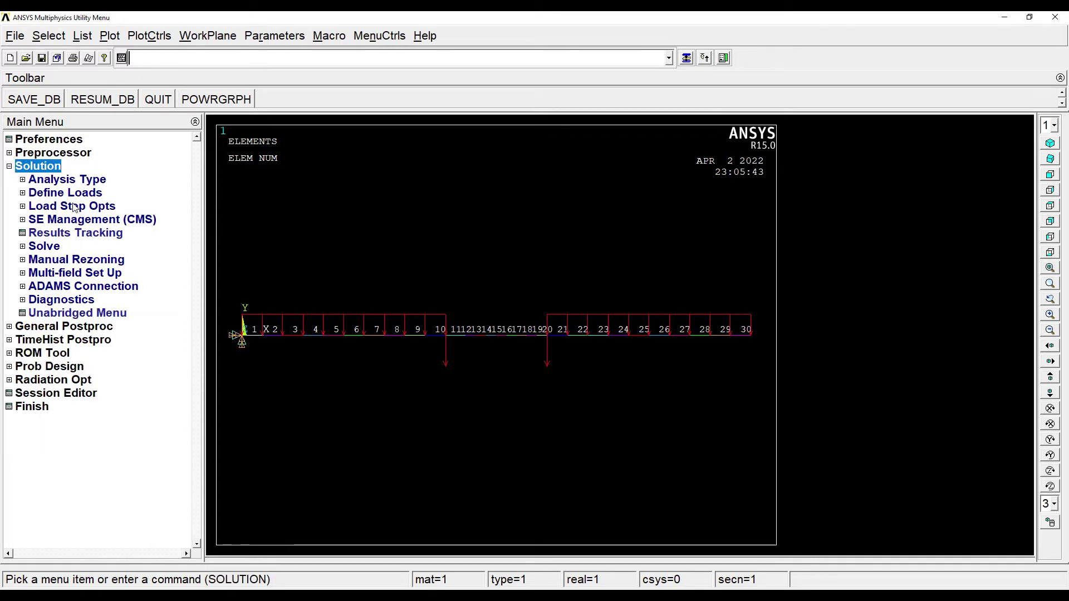
{"action": "left_click", "coordinate": [45, 247]}
{"action": "left_click", "coordinate": [70, 260]}
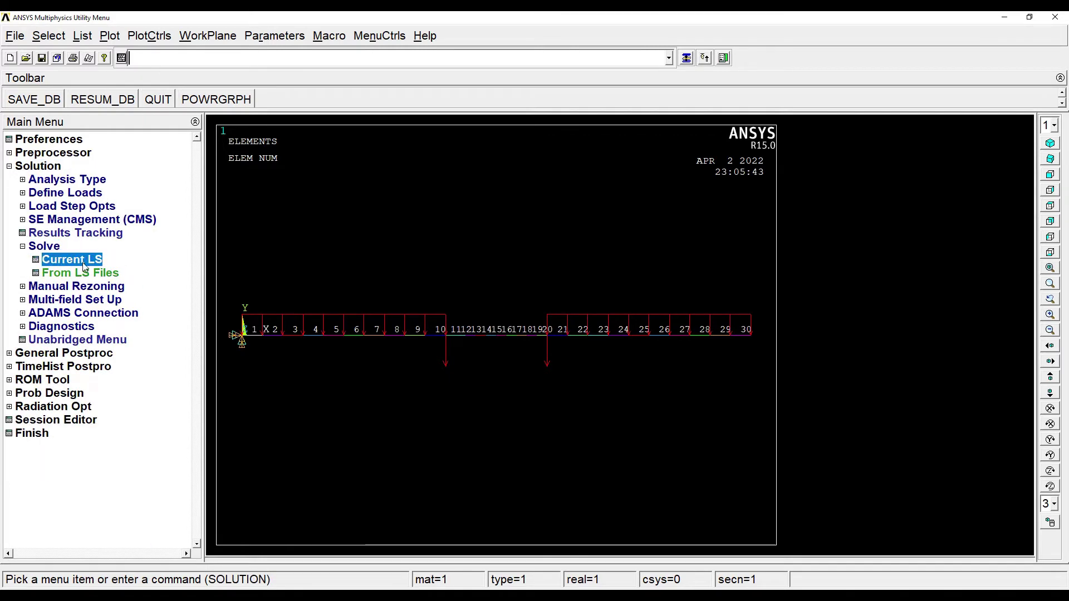
{"action": "left_click", "coordinate": [528, 379]}
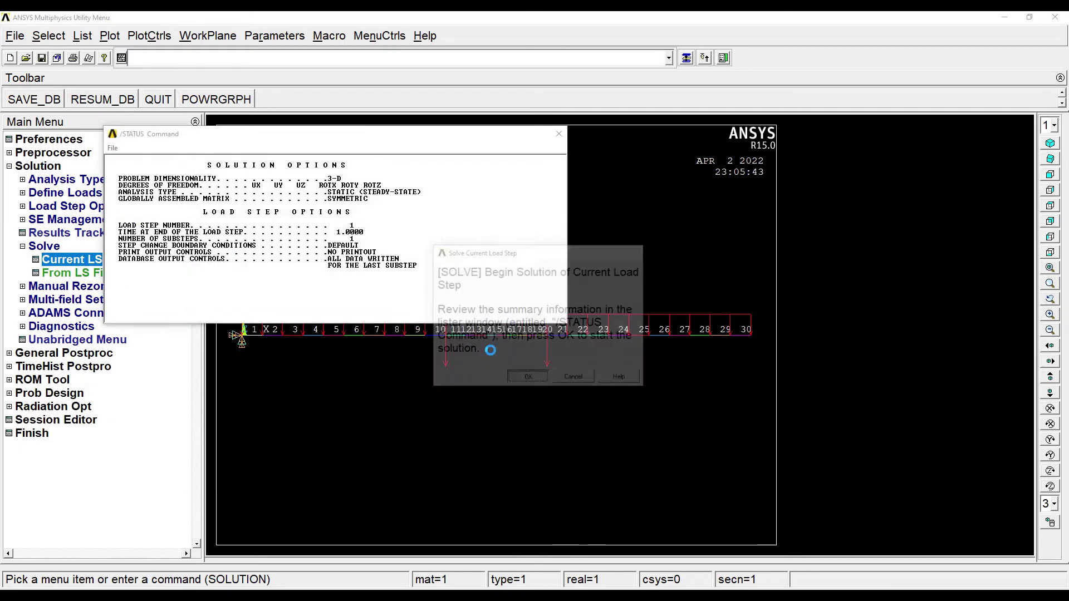
{"action": "left_click", "coordinate": [164, 95]}
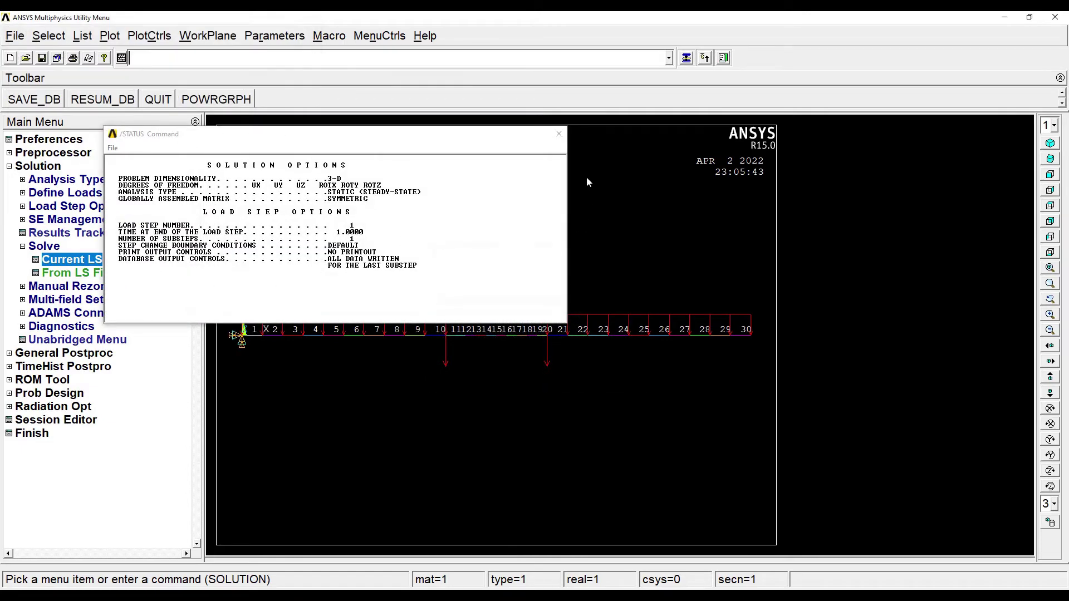
- Plot the deformed shape with the undeformed outline (Def + undeformed)
{"action": "left_click", "coordinate": [559, 133]}
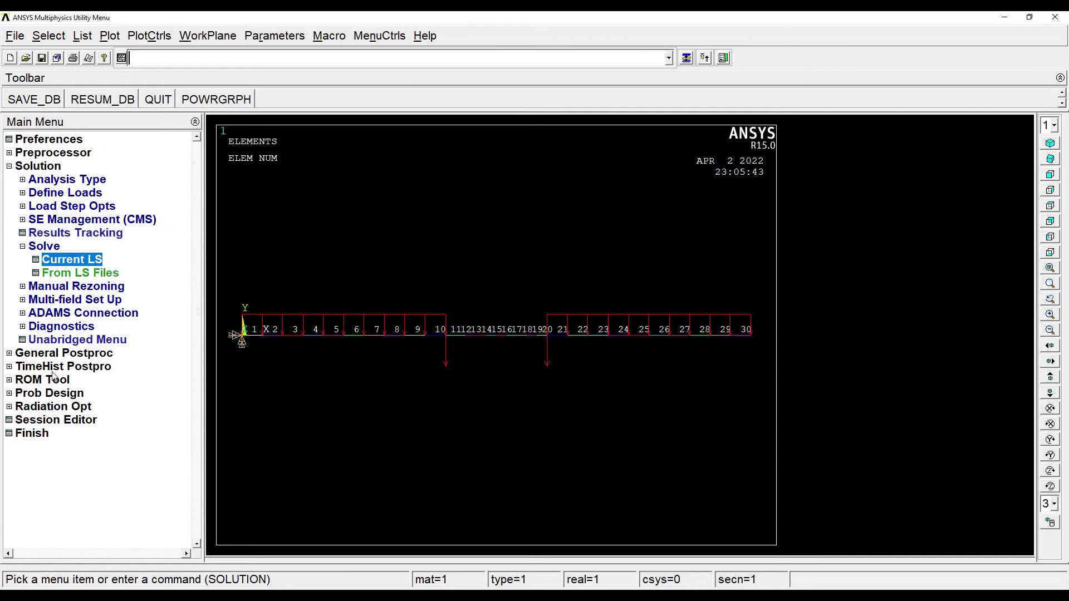
{"action": "left_click", "coordinate": [71, 353]}
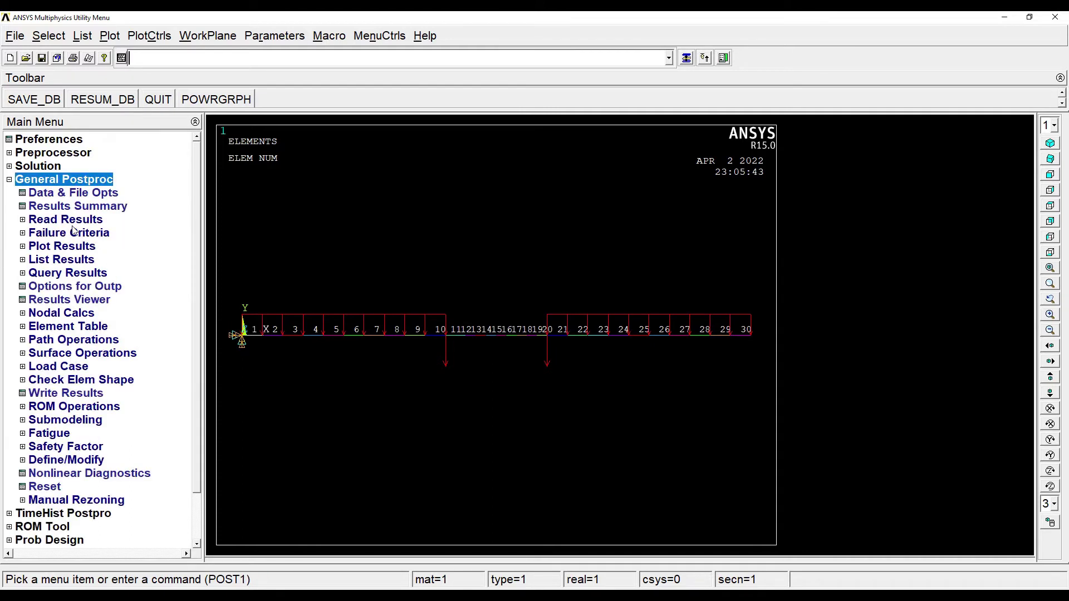
{"action": "left_click", "coordinate": [62, 248]}
{"action": "left_click", "coordinate": [86, 266]}
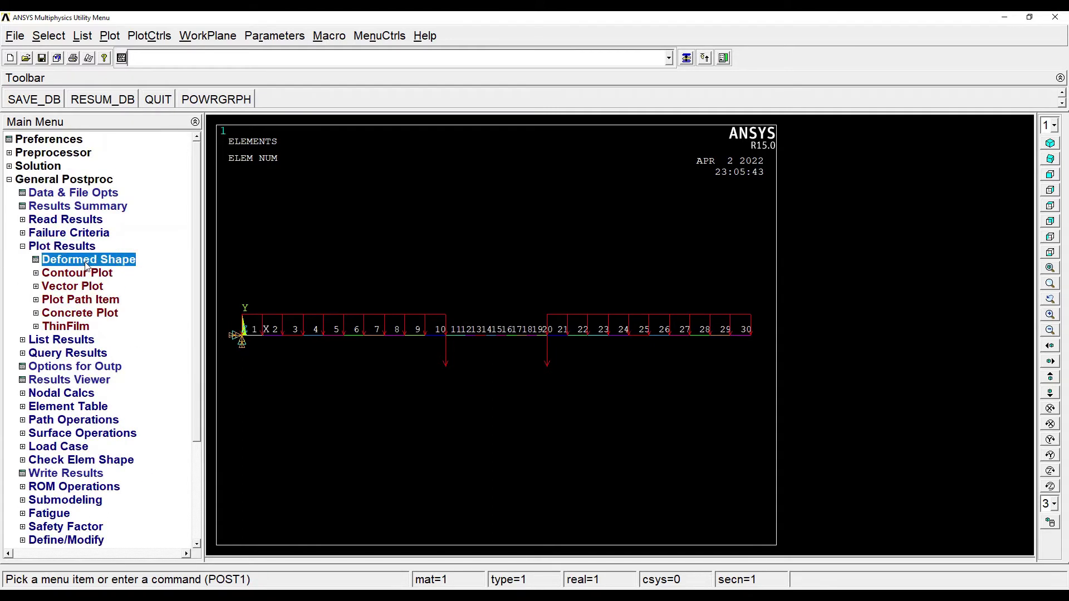
{"action": "left_click", "coordinate": [597, 309]}
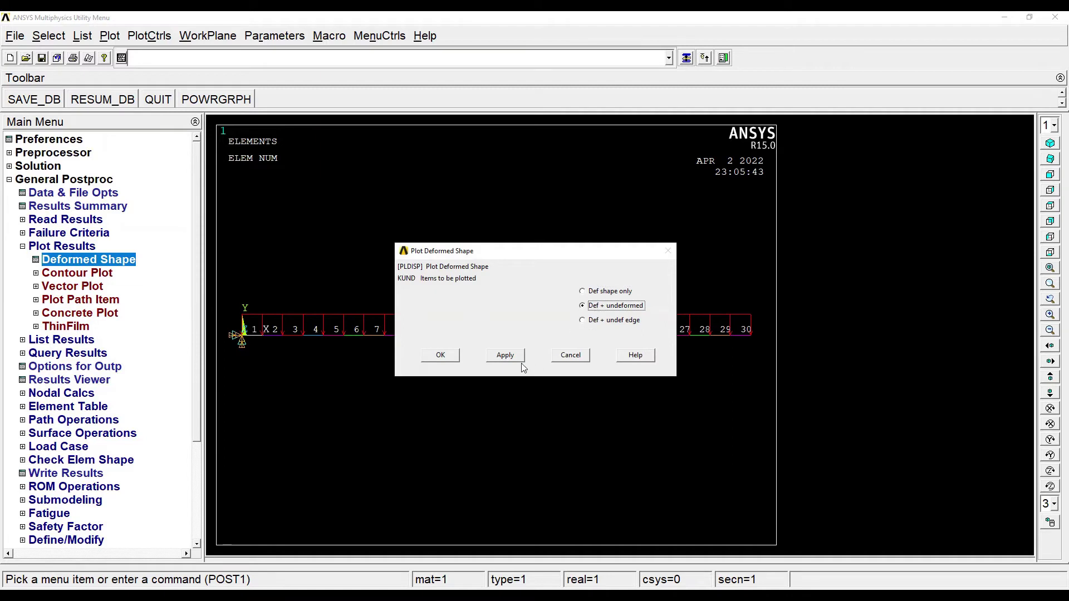
{"action": "left_click", "coordinate": [437, 358]}
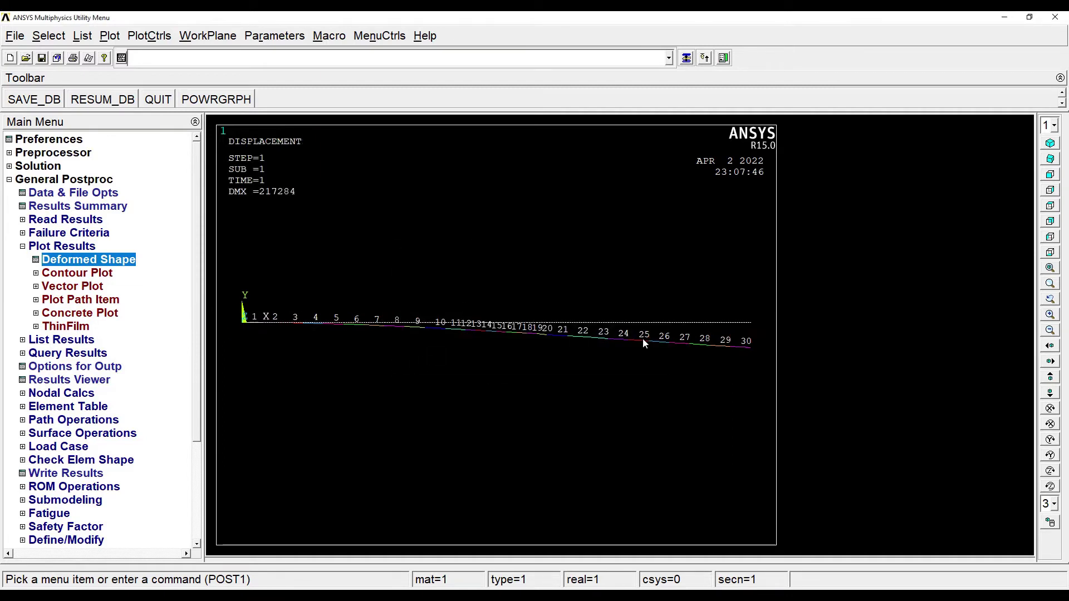
{"action": "left_click", "coordinate": [75, 273]}
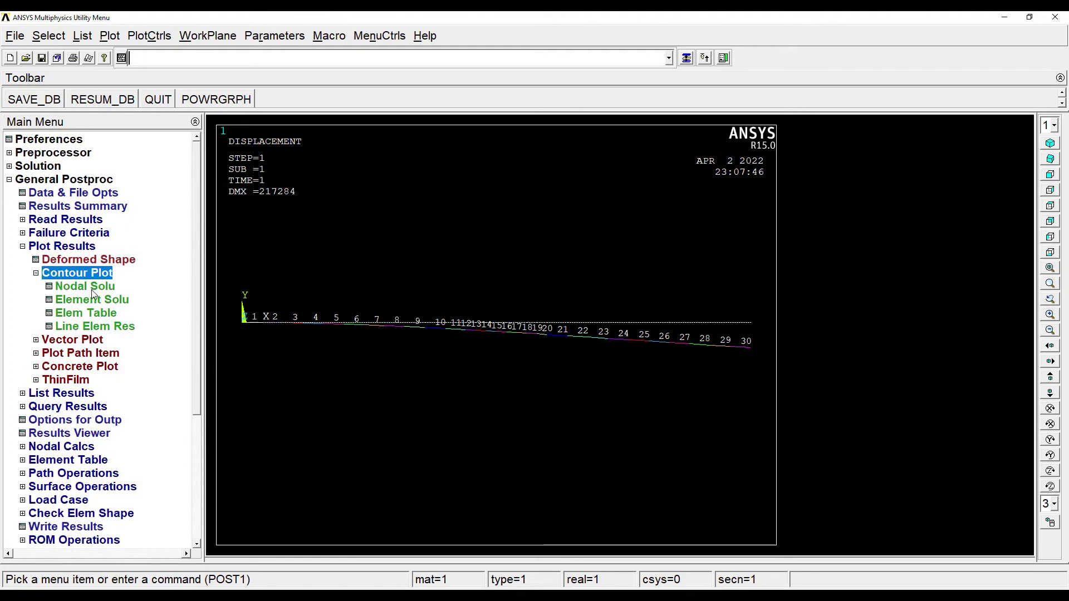
- Plot the displacement vector sum contour with the undeformed model overlaid
{"action": "left_click", "coordinate": [84, 286]}
{"action": "double_click", "coordinate": [406, 177]}
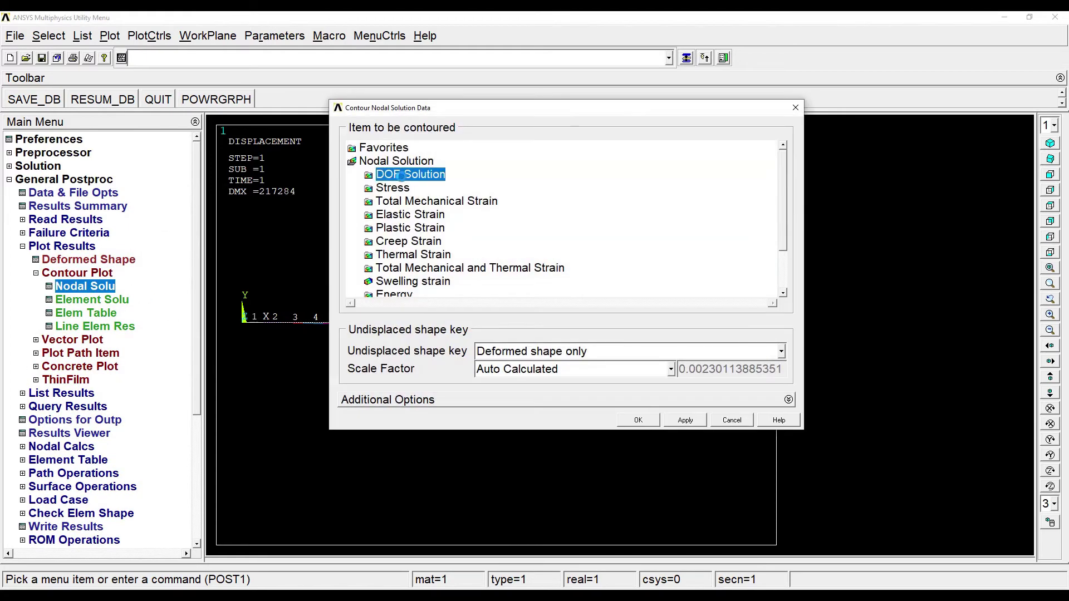
{"action": "left_click", "coordinate": [444, 233]}
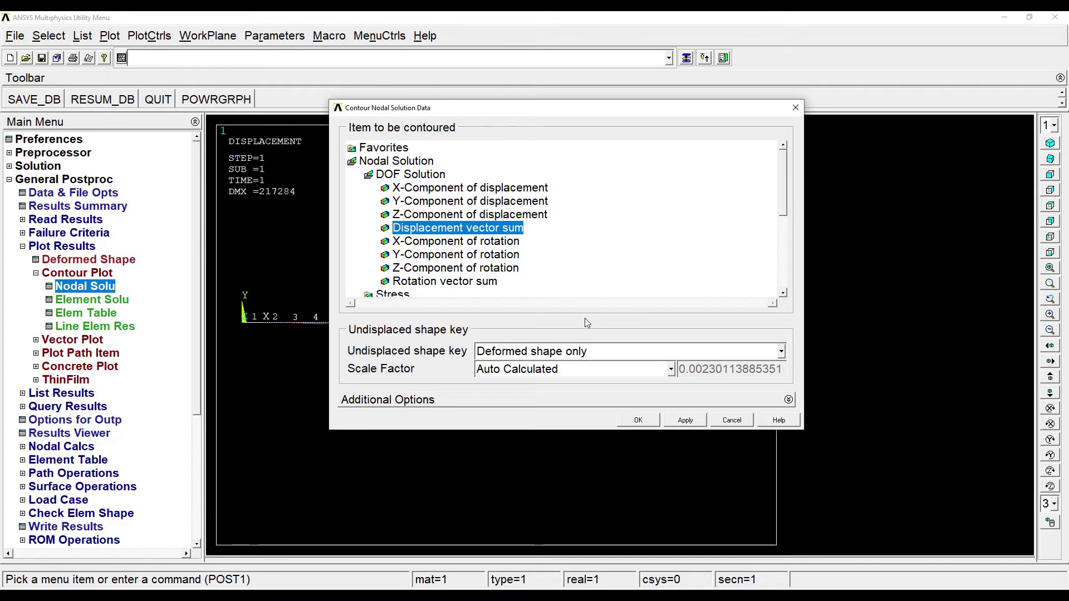
{"action": "left_click", "coordinate": [606, 353]}
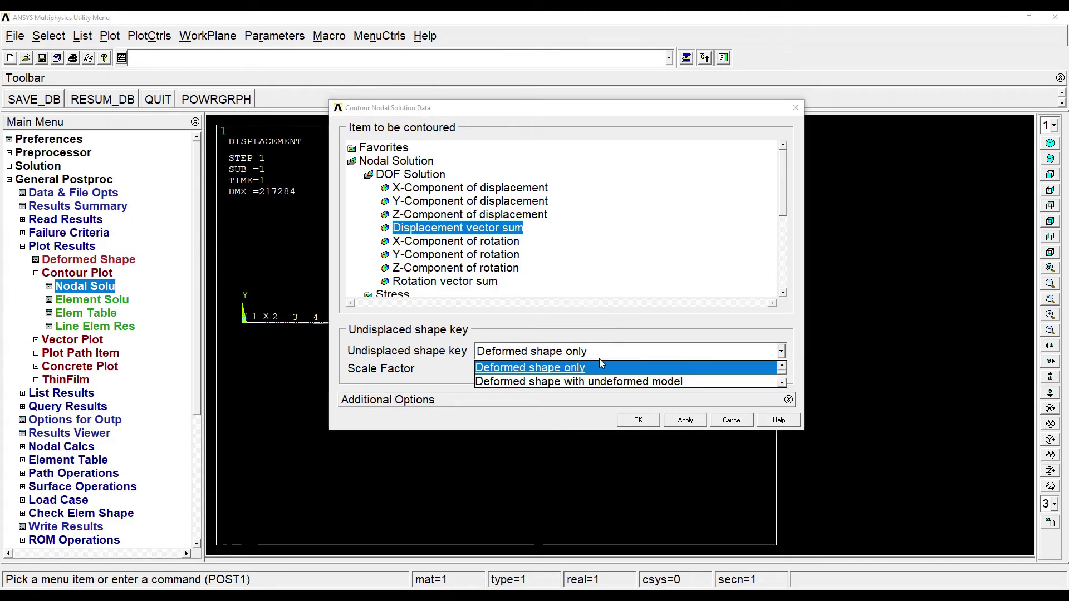
{"action": "left_click", "coordinate": [565, 384]}
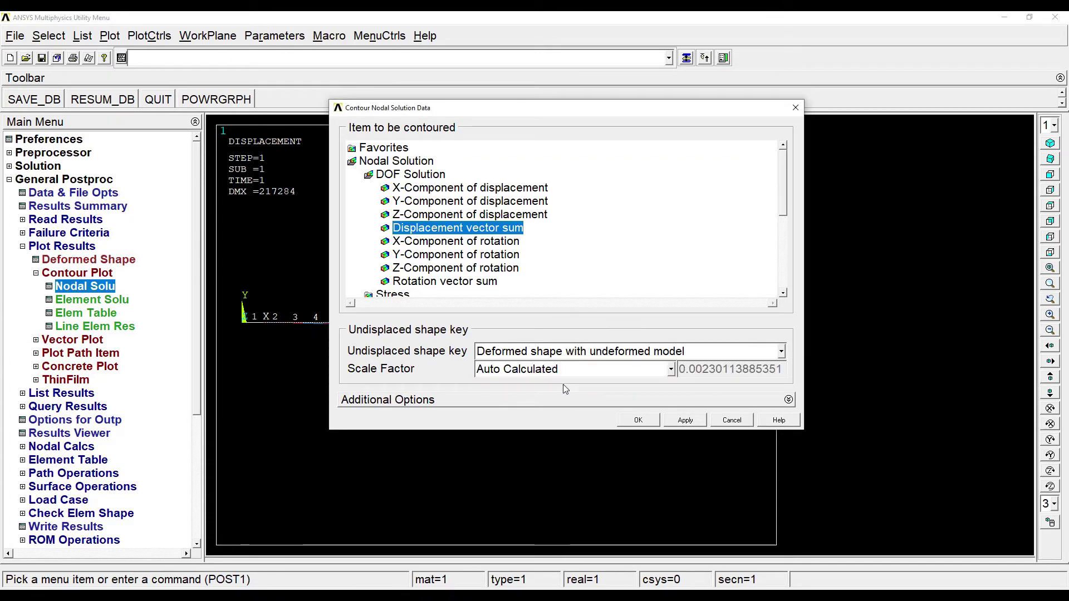
{"action": "left_click", "coordinate": [638, 421]}
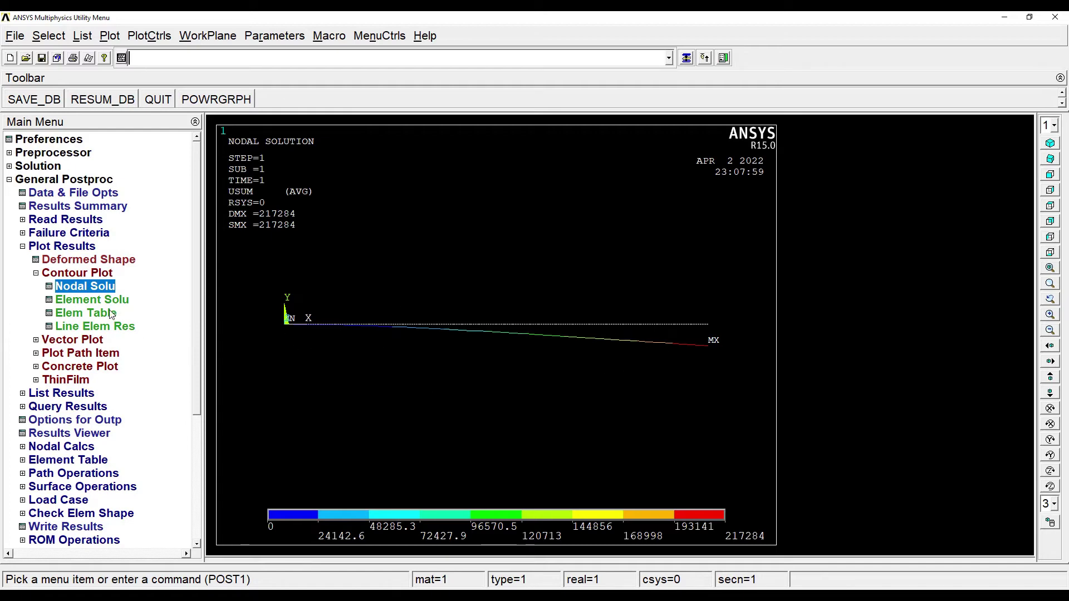
- Switch the nodal contour to von Mises stress on the deformed beam
{"action": "left_click", "coordinate": [99, 290]}
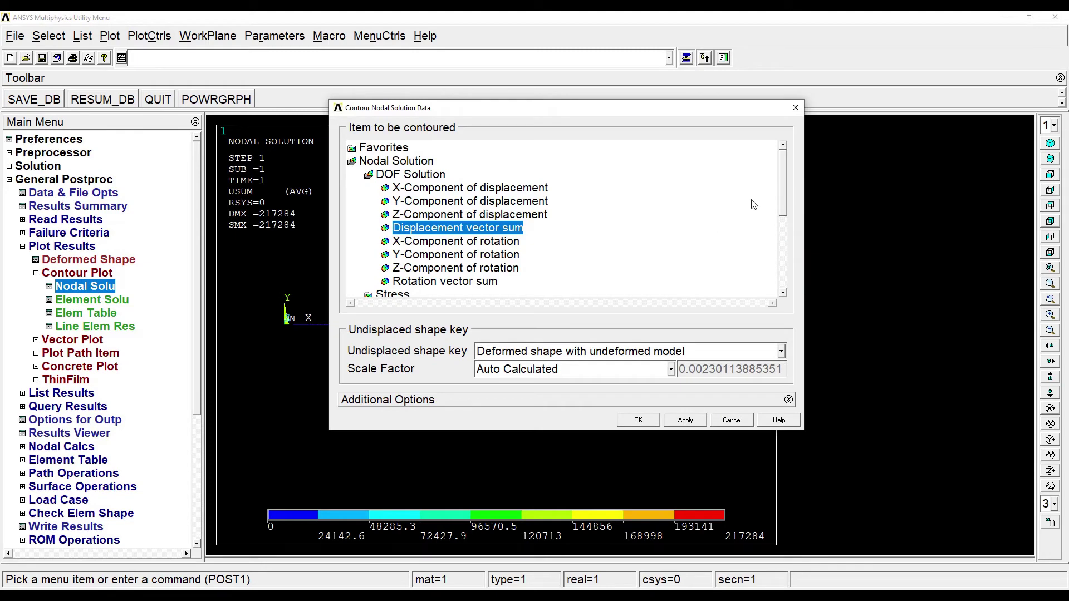
{"action": "scroll", "coordinate": [784, 188], "scroll_direction": "down", "scroll_amount": 4}
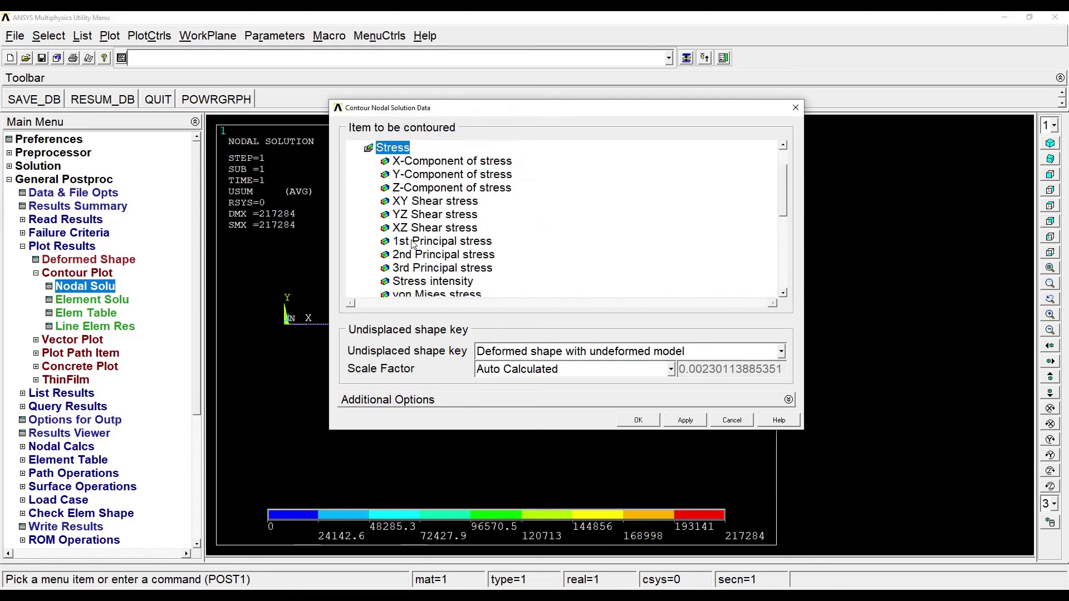
{"action": "left_click", "coordinate": [440, 295]}
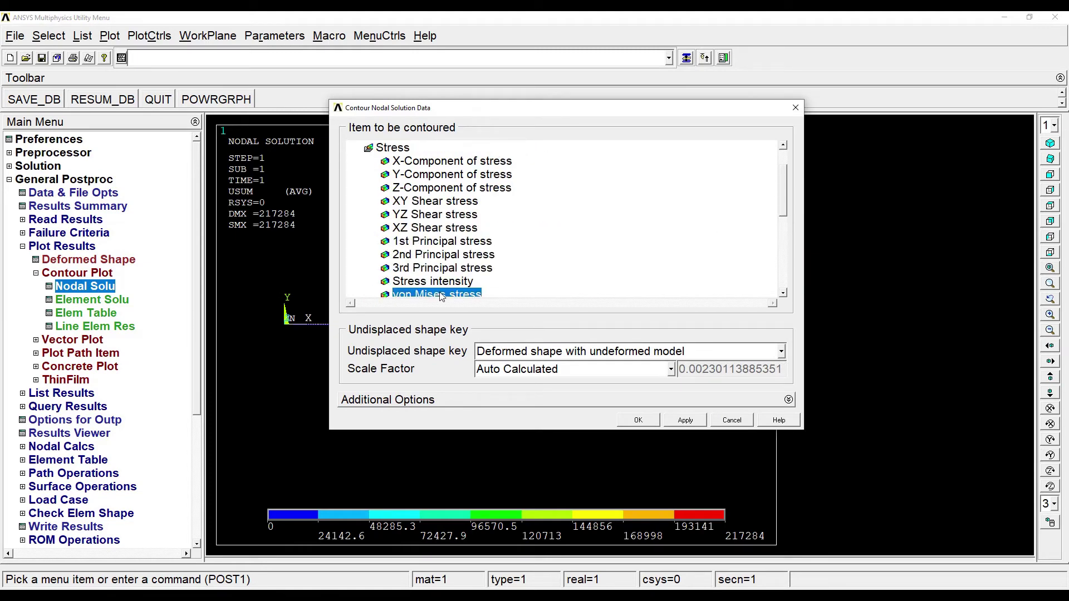
{"action": "left_click", "coordinate": [638, 421]}
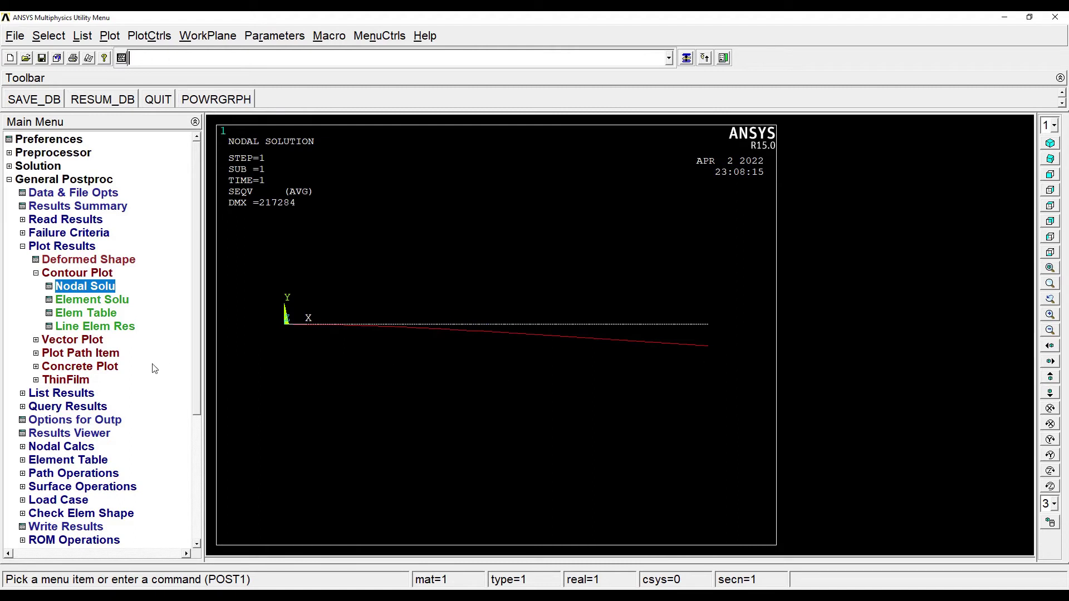
- Add by-sequence element table items SMISC 3 and SMISC 6
{"action": "left_click", "coordinate": [54, 461]}
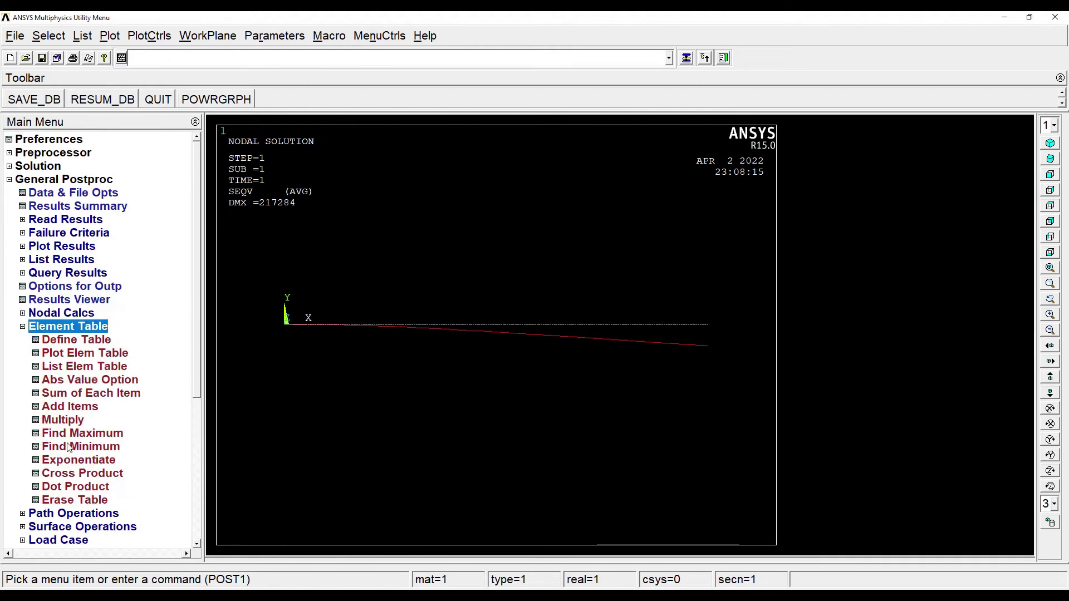
{"action": "left_click", "coordinate": [85, 344]}
{"action": "left_click", "coordinate": [143, 352]}
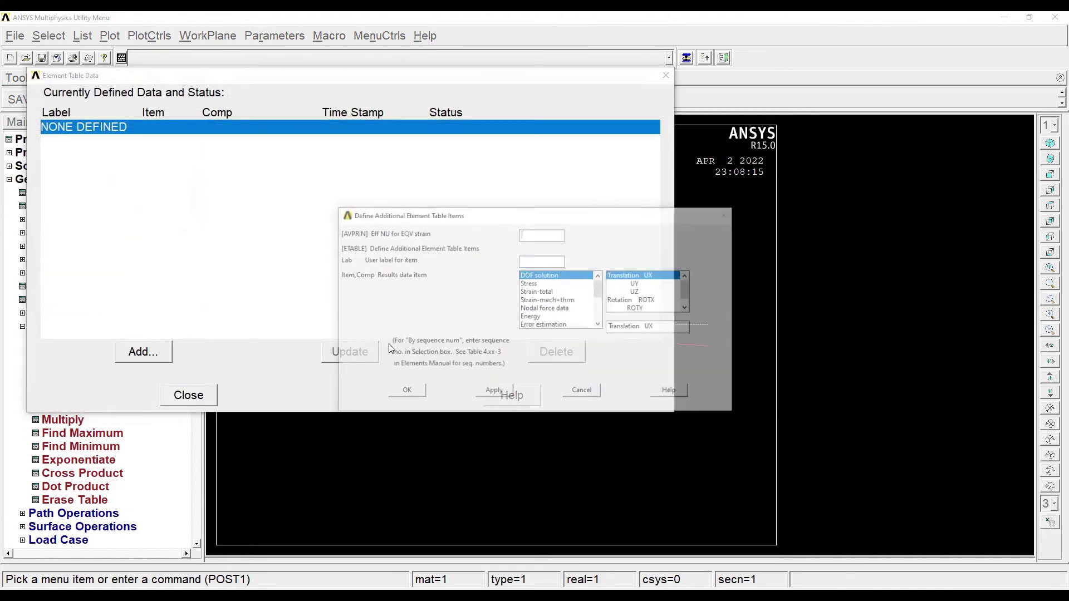
{"action": "left_click_drag", "start_coordinate": [598, 285], "coordinate": [577, 332]}
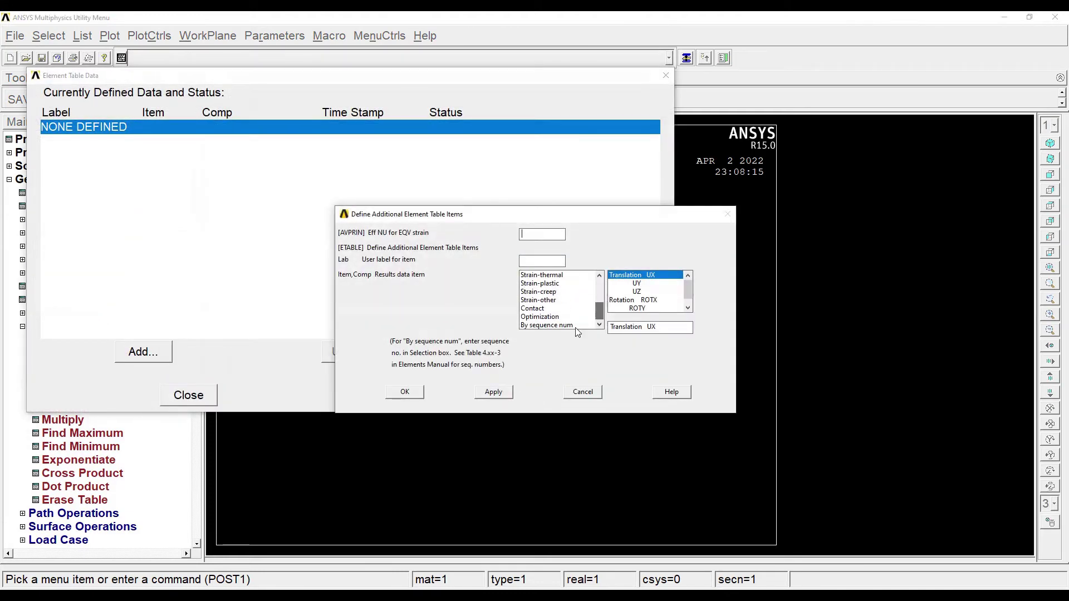
{"action": "left_click", "coordinate": [557, 325]}
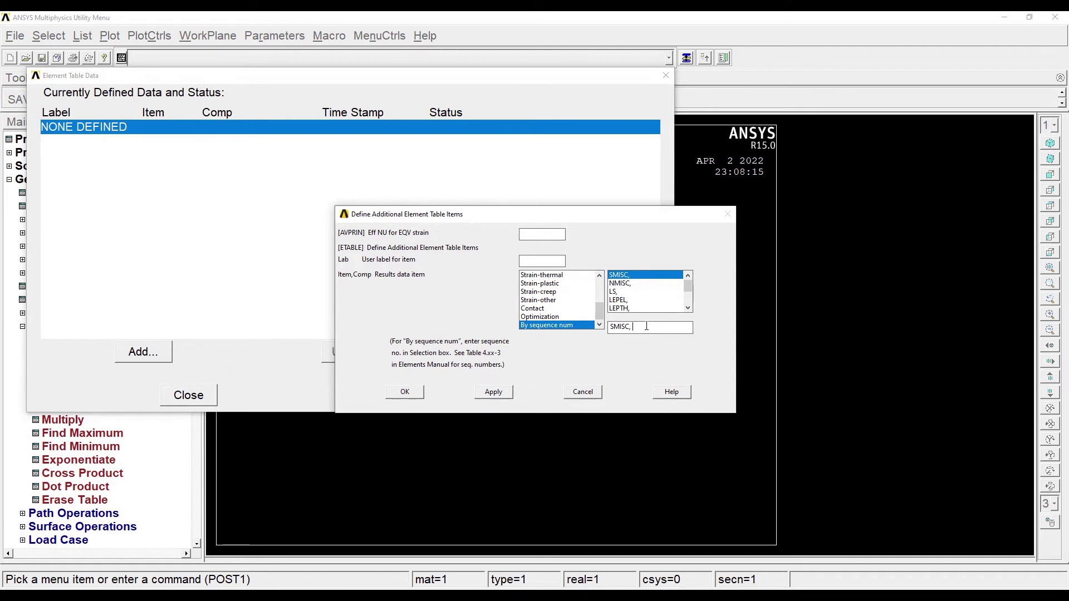
{"action": "left_click", "coordinate": [499, 393]}
{"action": "left_click_drag", "start_coordinate": [600, 294], "coordinate": [599, 313]}
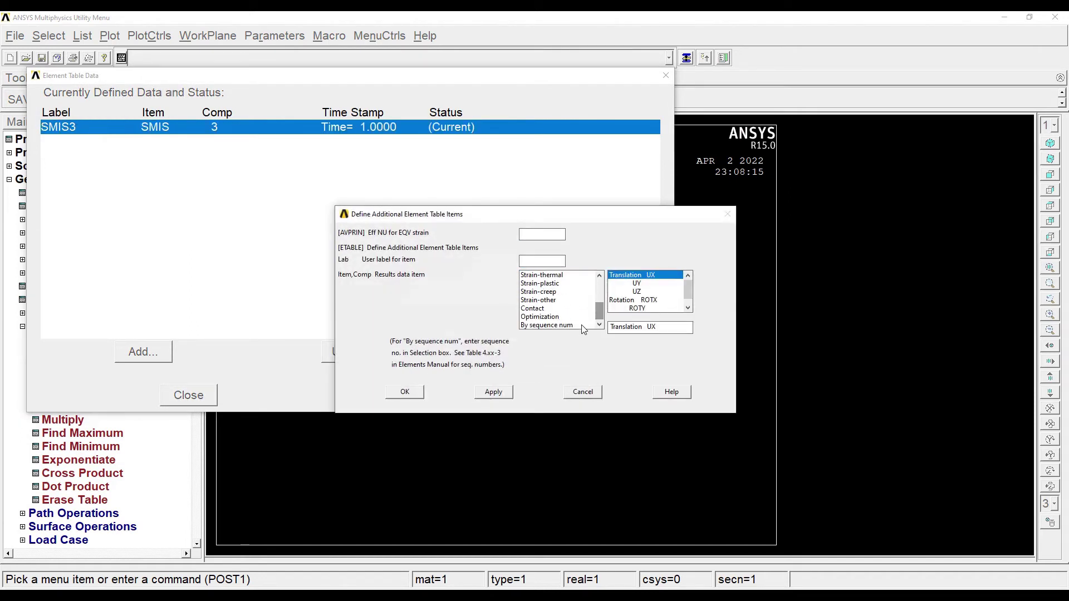
{"action": "left_click", "coordinate": [586, 325]}
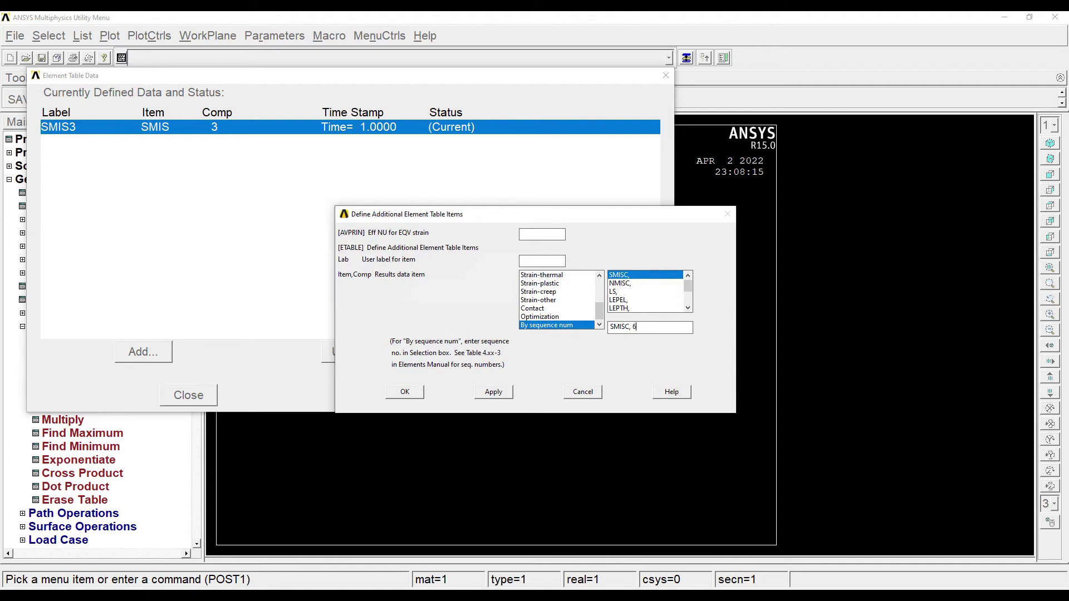
{"action": "left_click", "coordinate": [494, 393]}
- Add element table items SMISC 16 and SMISC 19, then close the table list
{"action": "left_click_drag", "start_coordinate": [602, 293], "coordinate": [601, 312]}
{"action": "left_click", "coordinate": [576, 325]}
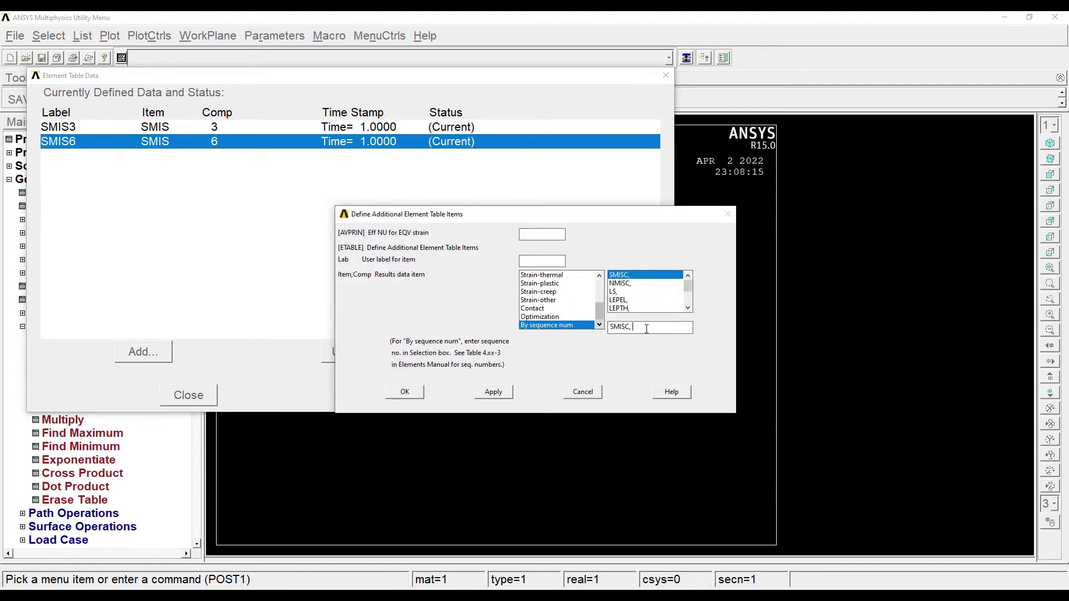
{"action": "type", "text": "16"}
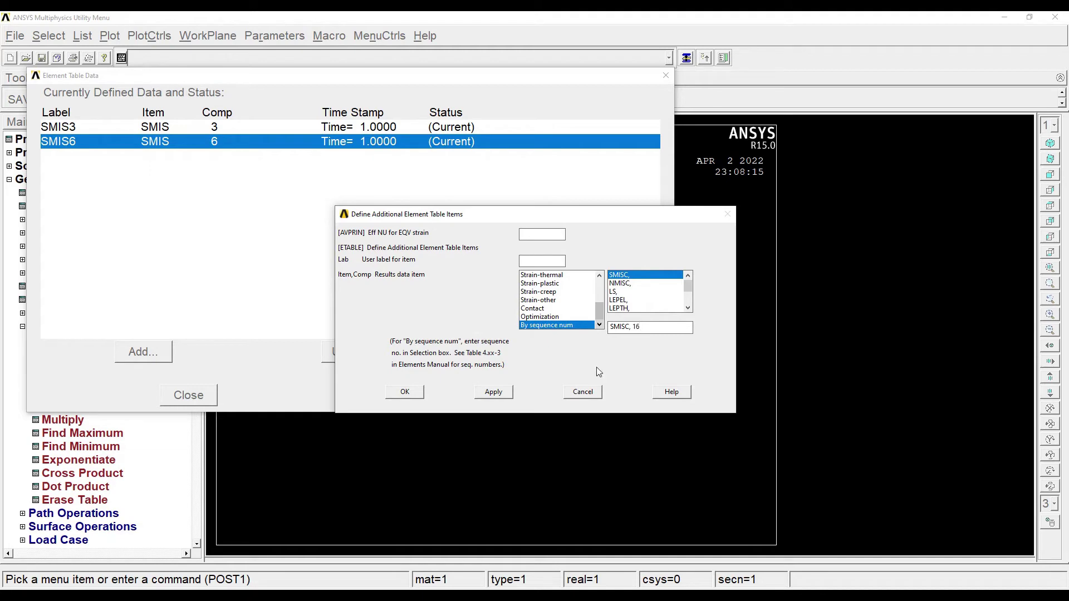
{"action": "left_click", "coordinate": [494, 392]}
{"action": "left_click_drag", "start_coordinate": [600, 286], "coordinate": [600, 319]}
{"action": "left_click", "coordinate": [579, 326]}
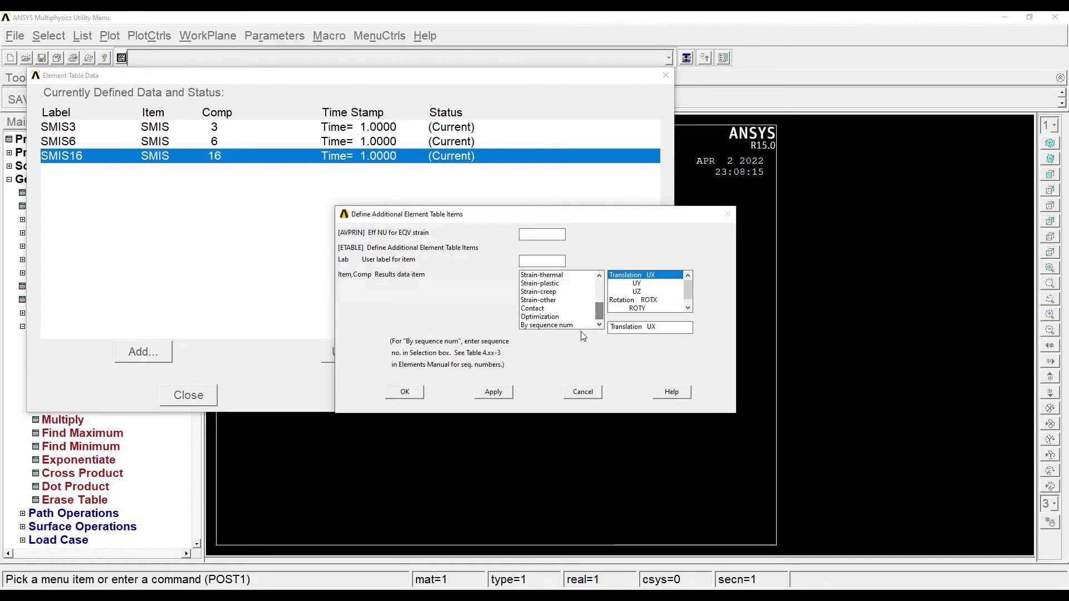
{"action": "left_click", "coordinate": [654, 326]}
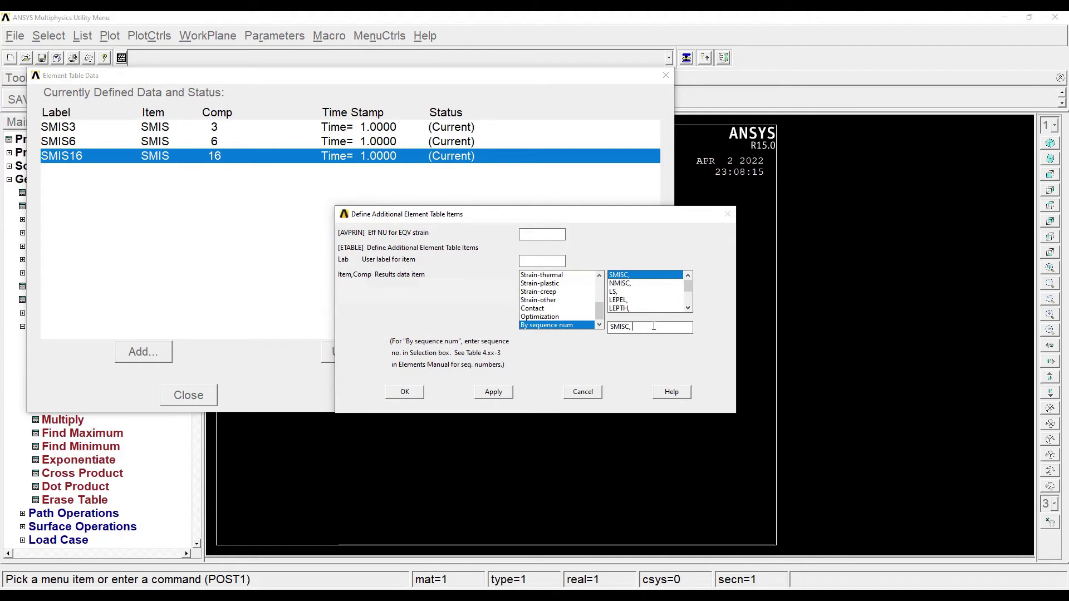
{"action": "type", "text": "19"}
{"action": "left_click", "coordinate": [409, 394]}
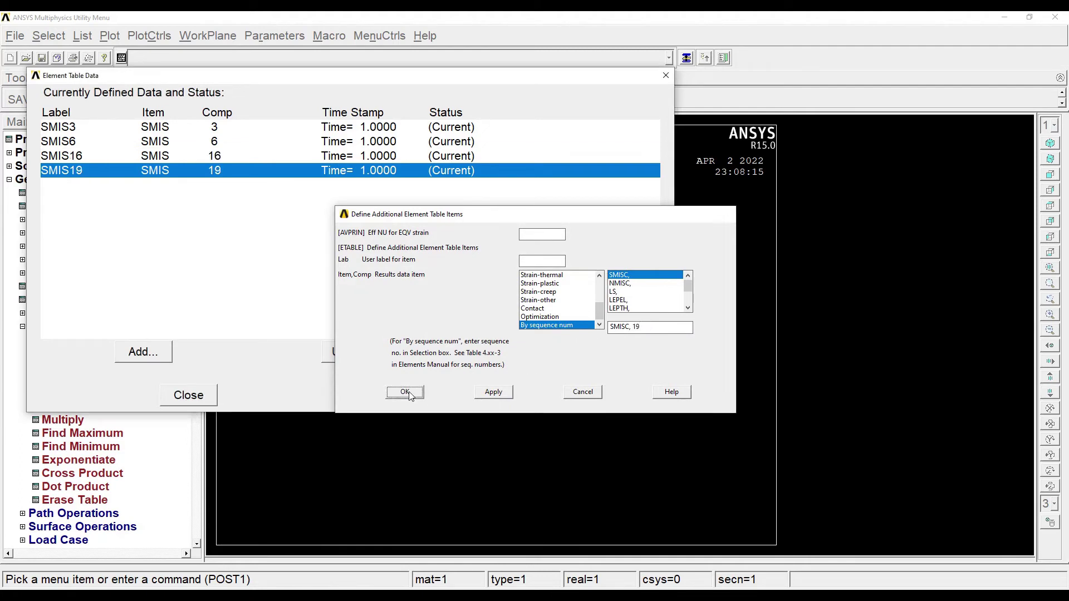
{"action": "left_click", "coordinate": [188, 393]}
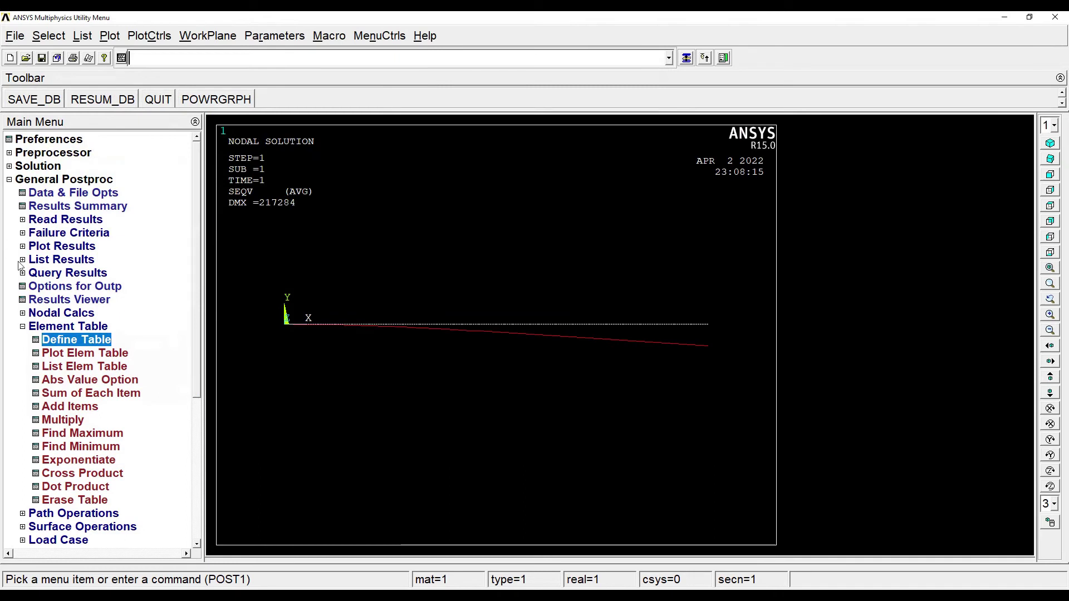
- Plot the line-element result with SMIS3 at node I and SMIS16 at node J
{"action": "left_click", "coordinate": [65, 247]}
{"action": "left_click", "coordinate": [95, 328]}
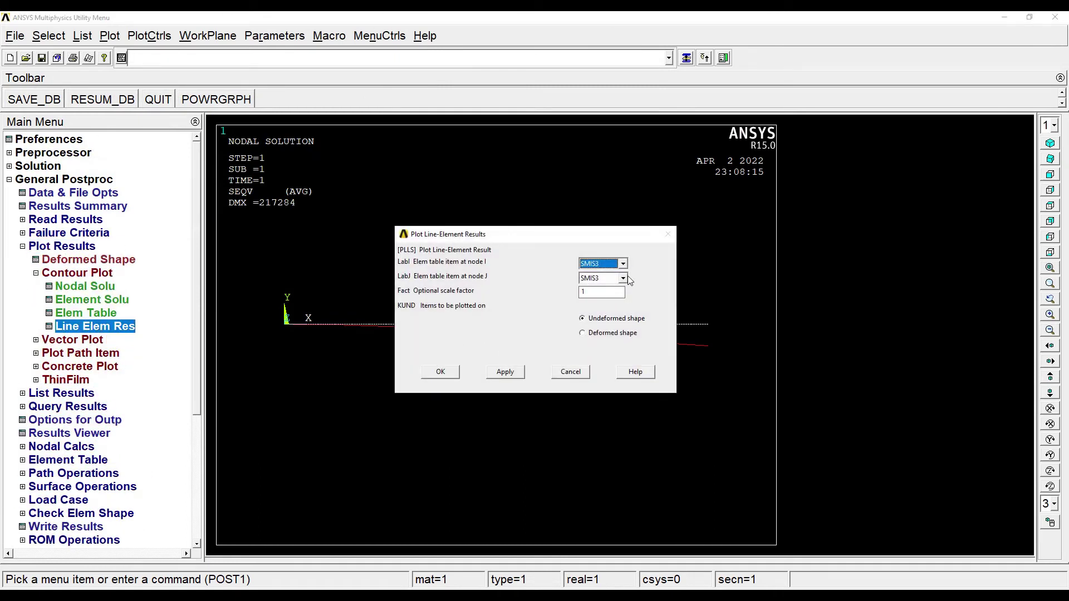
{"action": "left_click", "coordinate": [623, 278]}
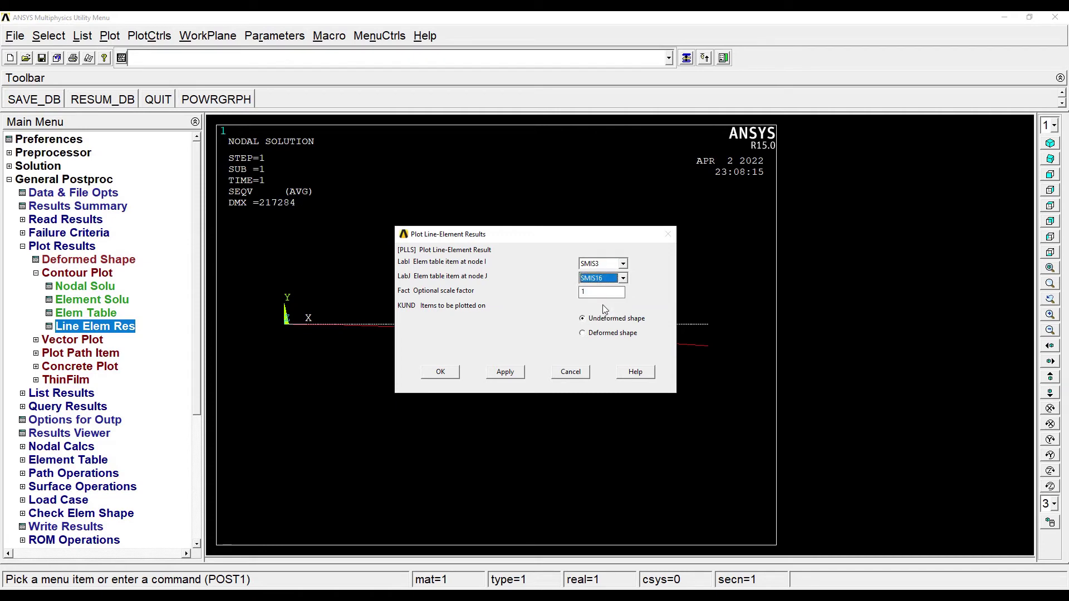
{"action": "left_click", "coordinate": [441, 373]}
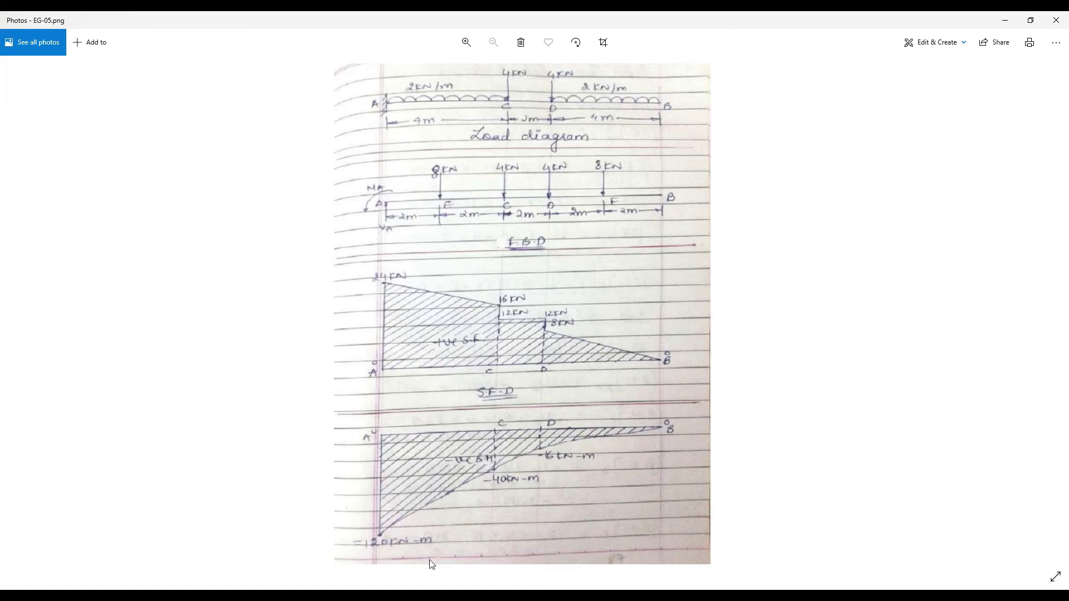
- Switch from Photos back to the ANSYS SMIS3–SMIS16 line-element plot
{"action": "key", "text": "alt+Tab"}
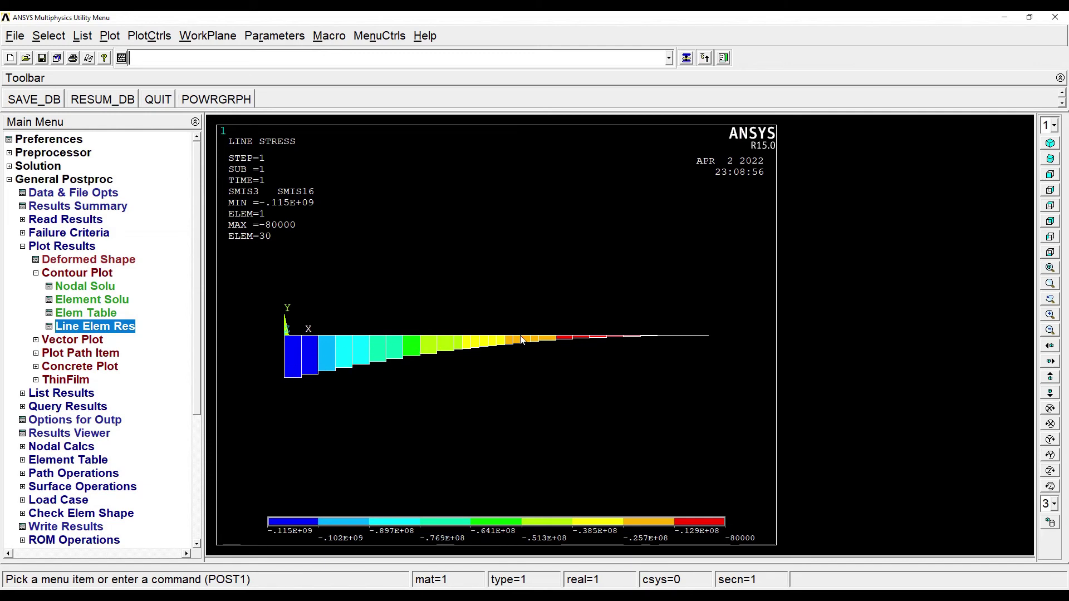
- Plot the SMIS6–SMIS19 shear force diagram and compare it with the hand-drawn SFD
{"action": "key", "text": "alt+Tab"}
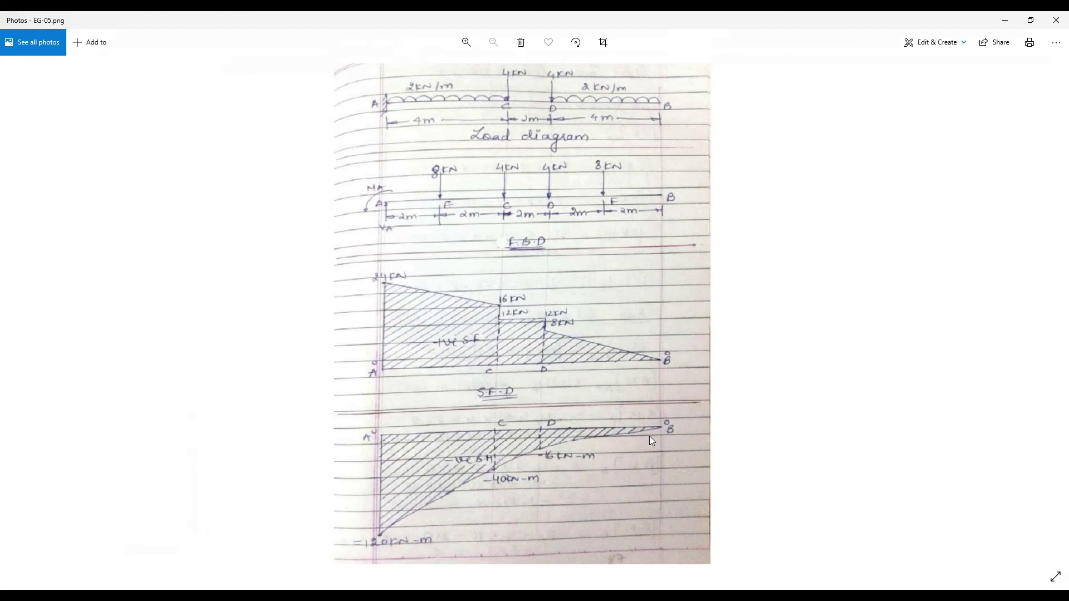
{"action": "key", "text": "alt+Tab"}
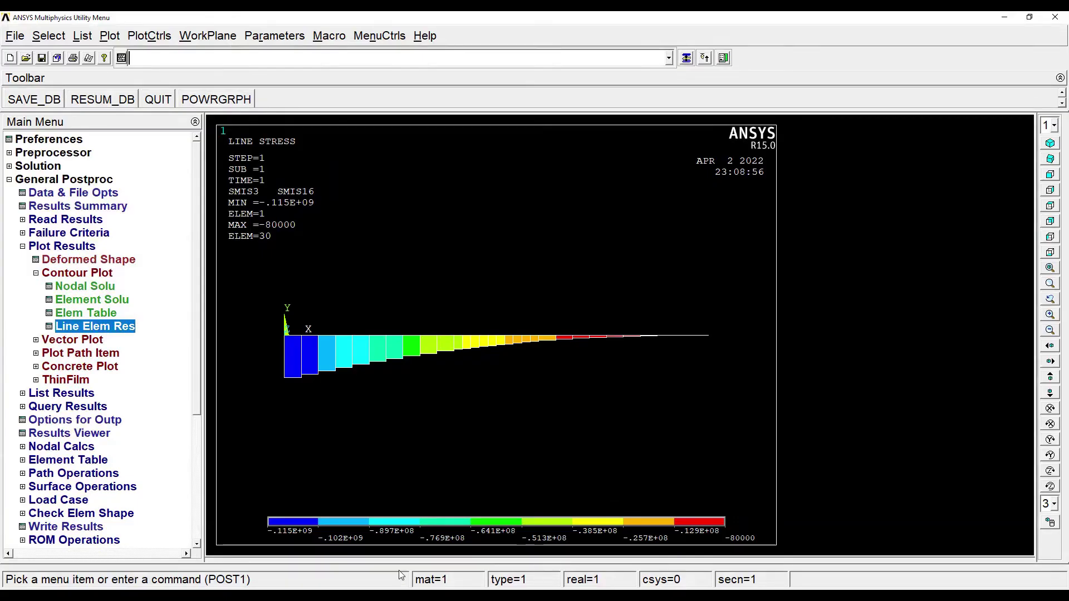
{"action": "left_click", "coordinate": [114, 327]}
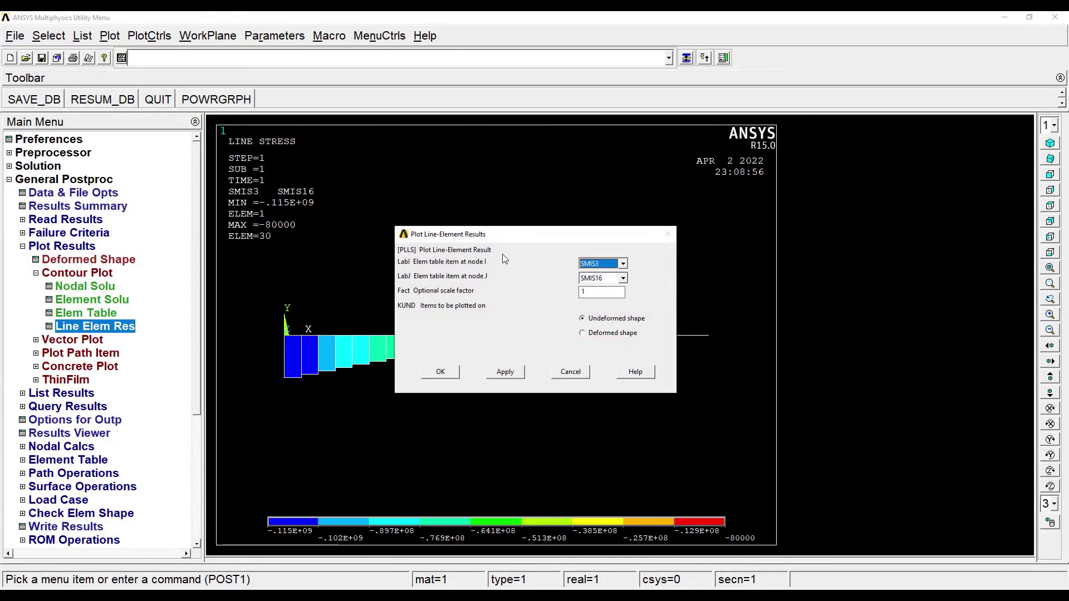
{"action": "left_click", "coordinate": [623, 264]}
{"action": "left_click", "coordinate": [597, 281]}
{"action": "left_click", "coordinate": [624, 279]}
{"action": "left_click", "coordinate": [591, 307]}
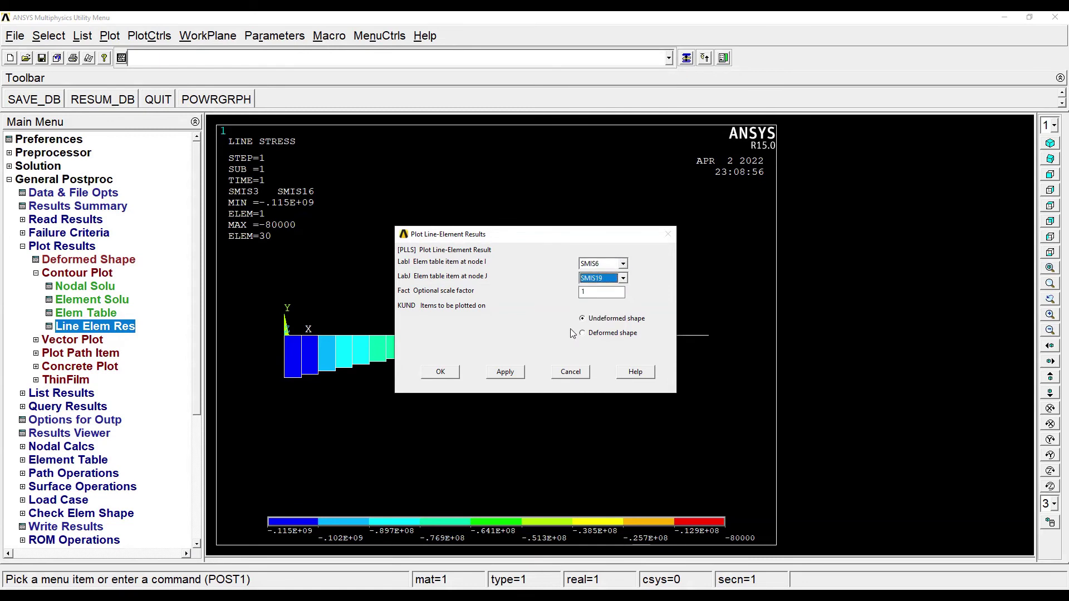
{"action": "left_click", "coordinate": [430, 371]}
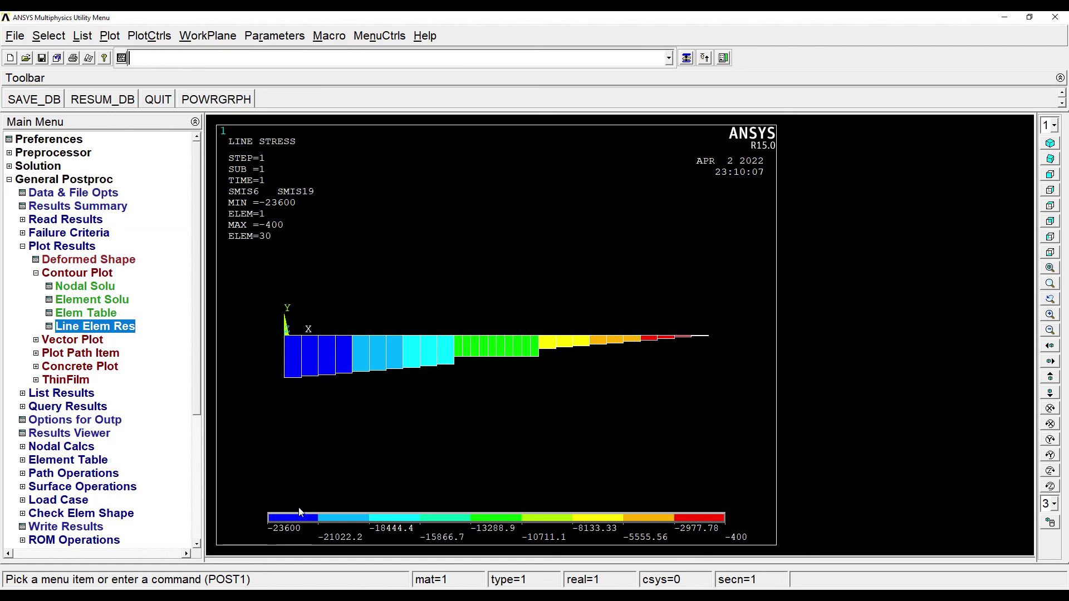
{"action": "key", "text": "alt+Tab"}
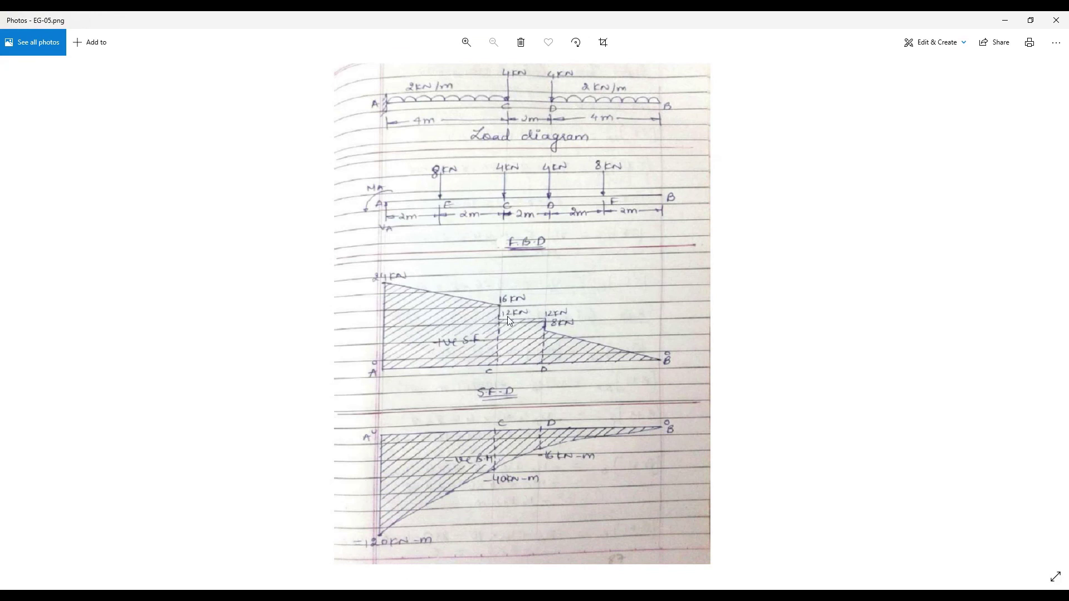
{"action": "key", "text": "alt+Tab"}
{"action": "key", "text": "alt+Tab"}
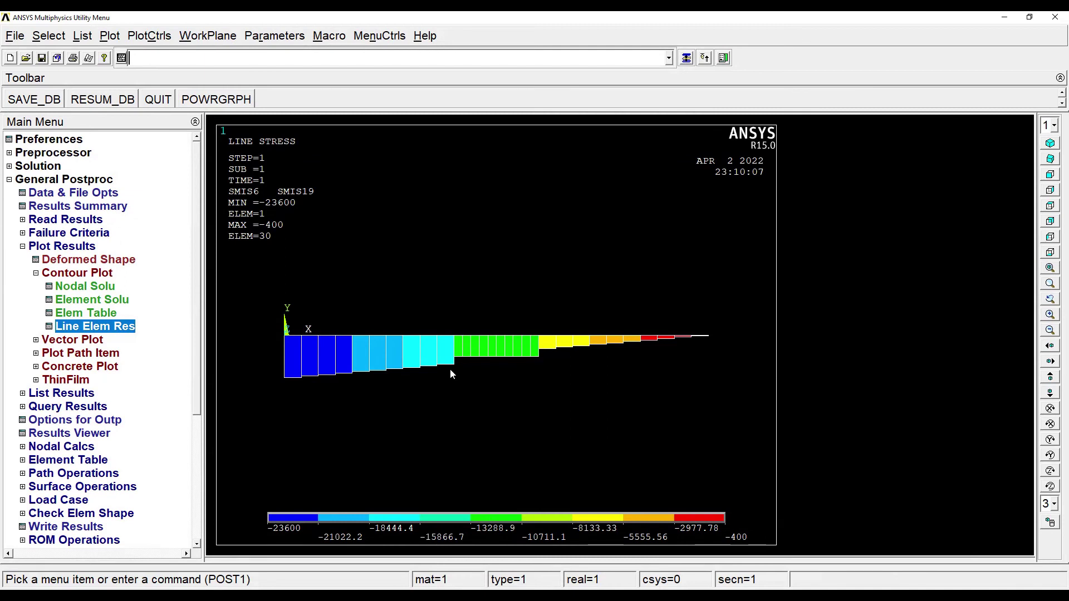